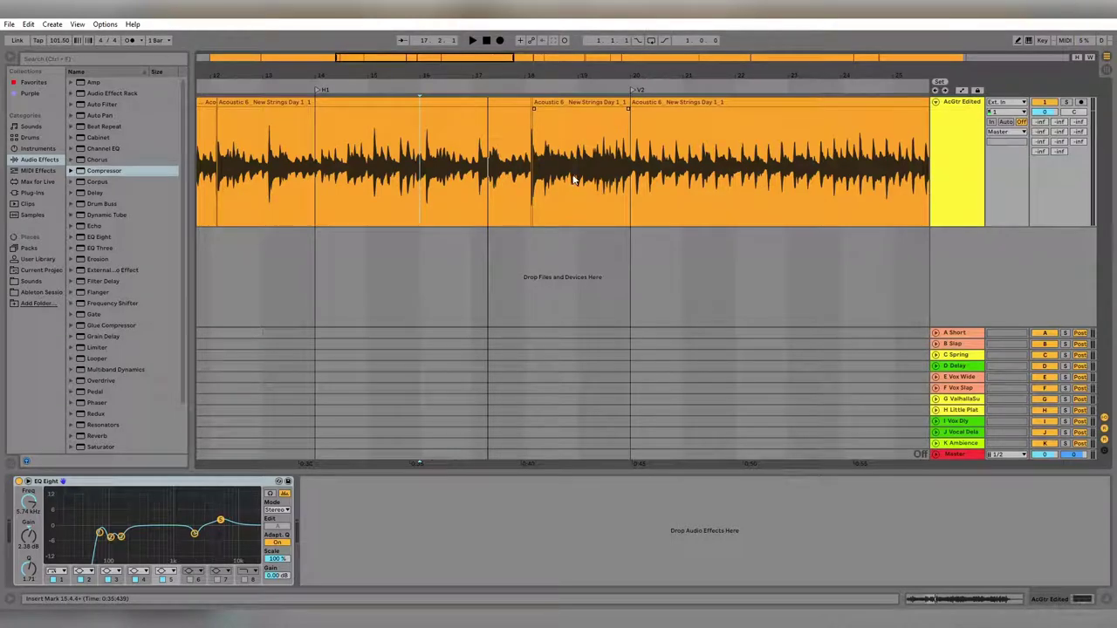
Add a Compressor after EQ Eight on the acoustic guitar track and set its threshold to about -16 dB.
double_click(120, 172)
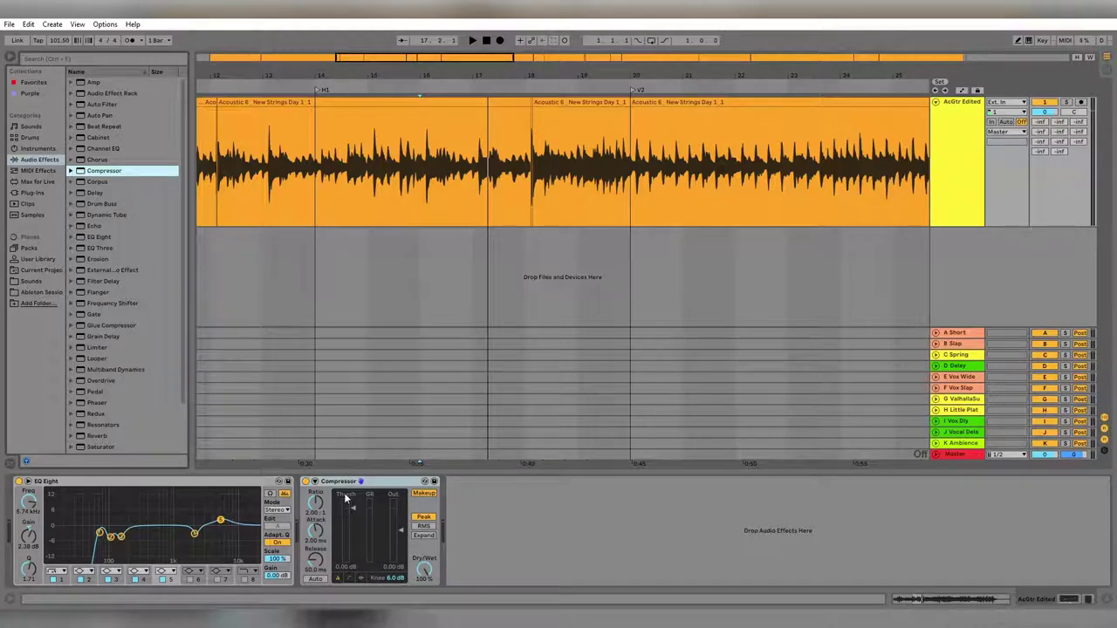
left_click_drag(354, 511, 353, 512)
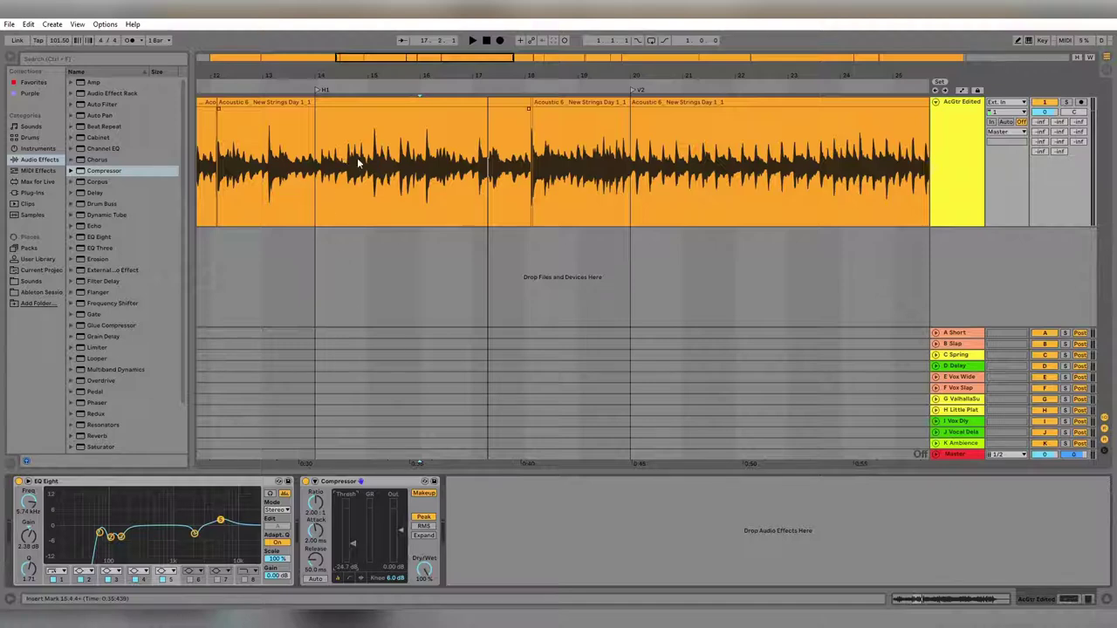
scroll(362, 168, "up", 3)
left_click_drag(975, 223, 967, 269)
left_click_drag(353, 544, 354, 537)
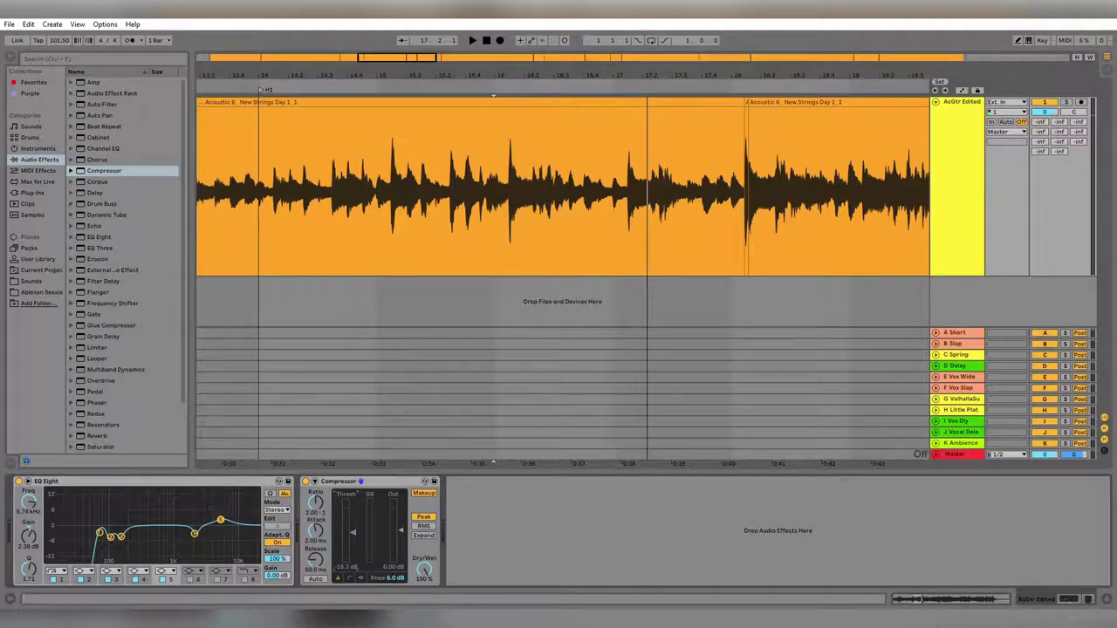
Play the guitar track while lowering the compressor threshold to about -59 dB.
key("space")
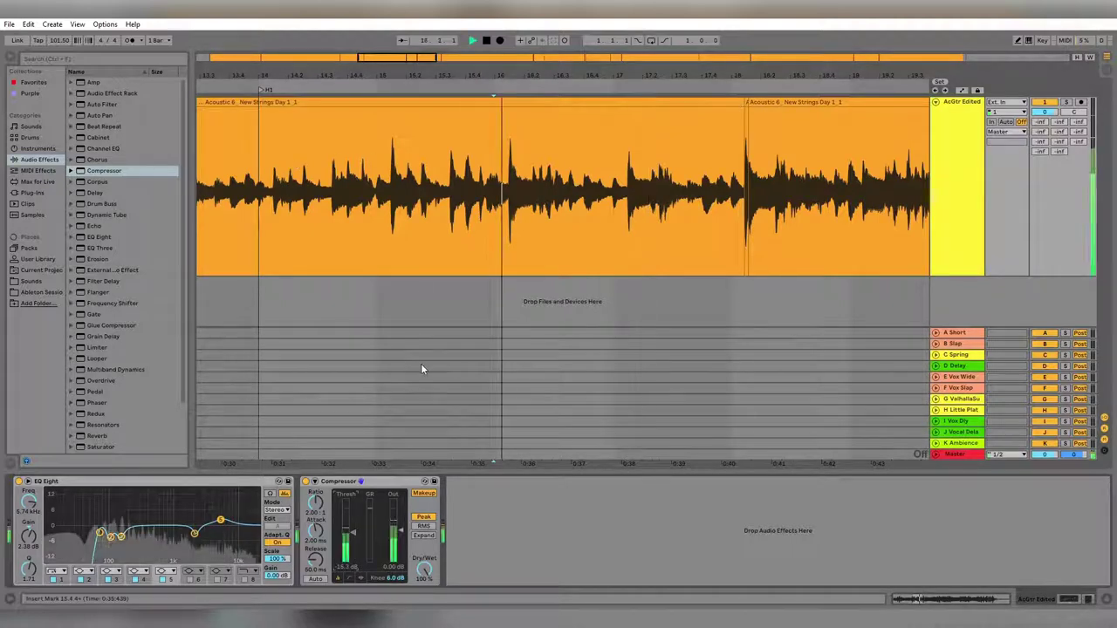
left_click_drag(354, 536, 353, 559)
key("space")
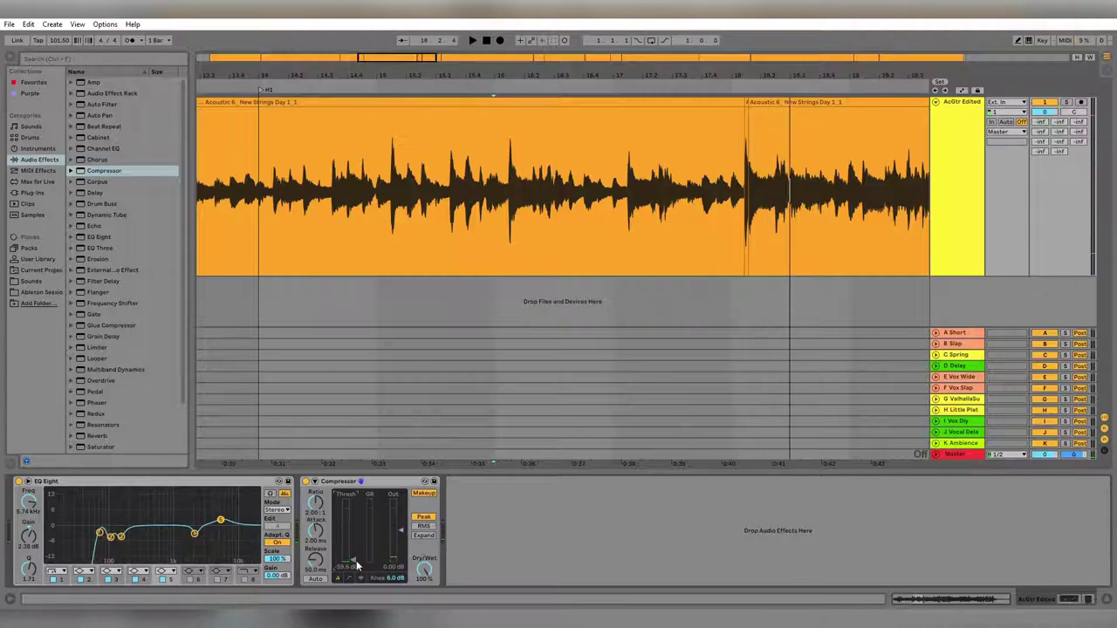
Audition higher and lower compressor thresholds during playback and finish with the threshold at -14.2 dB.
left_click_drag(352, 542, 354, 537)
left_click_drag(358, 535, 358, 520)
key("space")
left_click_drag(353, 518, 358, 540)
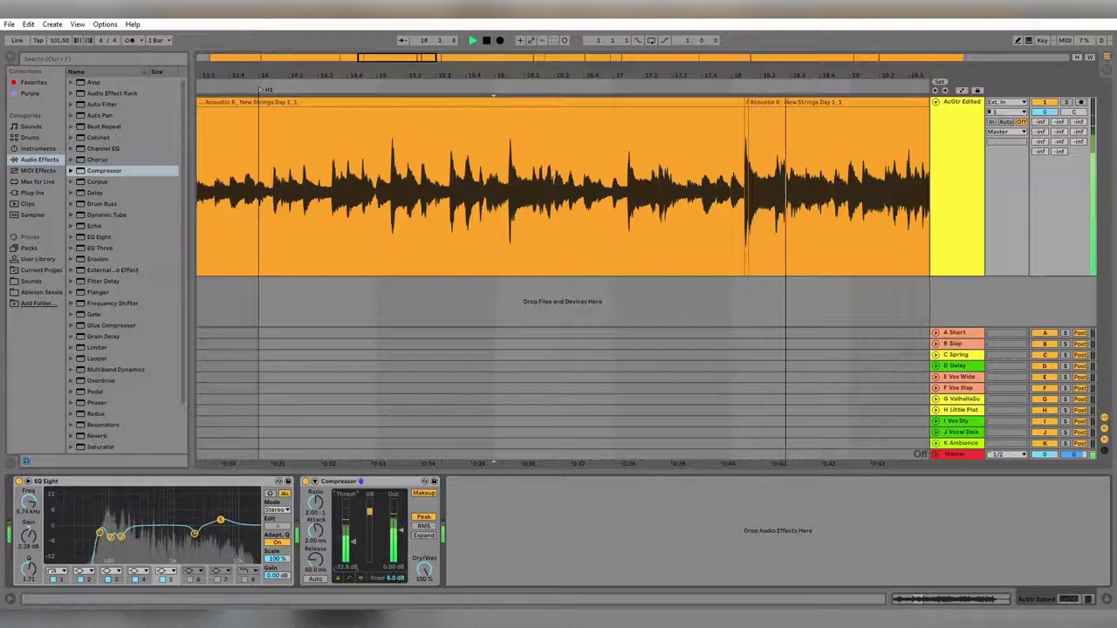
key("space")
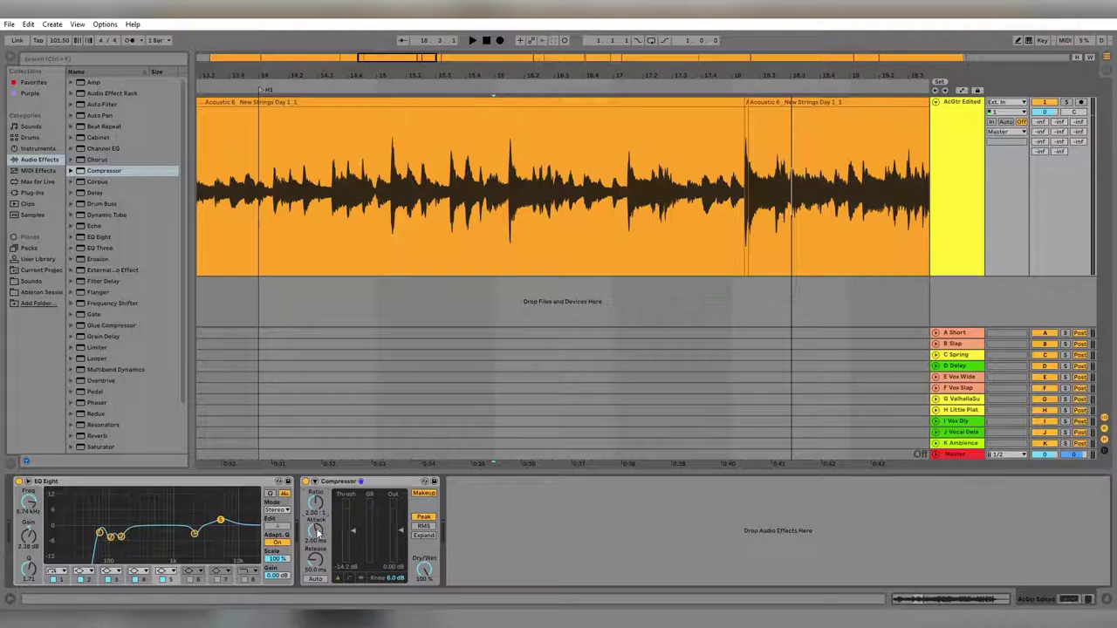
Sweep the compressor ratio up to inf:1 and bring it back down to 4.00:1.
left_click_drag(315, 514, 315, 492)
left_click_drag(317, 506, 316, 453)
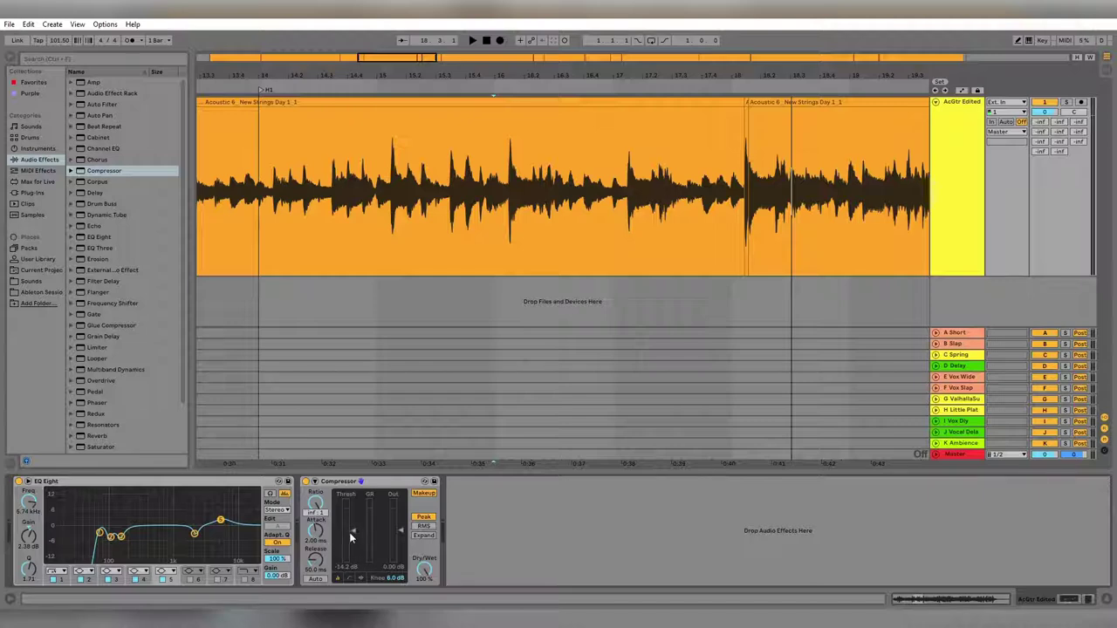
mouse_move(317, 504)
left_mouse_down()
mouse_move(318, 527)
mouse_move(316, 499)
mouse_move(318, 511)
left_mouse_up()
scroll(318, 508, "up", 2)
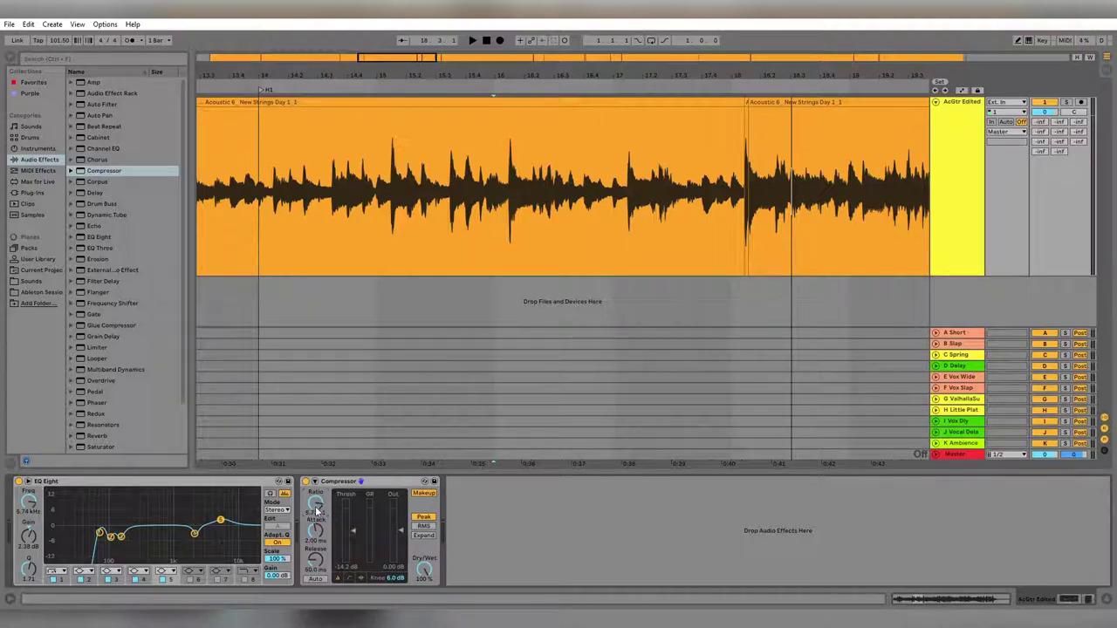
scroll(317, 511, "down", 4)
scroll(313, 515, "down", 4)
scroll(307, 513, "up", 4)
Play the guitar and lower the compressor threshold to -27.2 dB while listening.
key("space")
left_click_drag(354, 531, 354, 547)
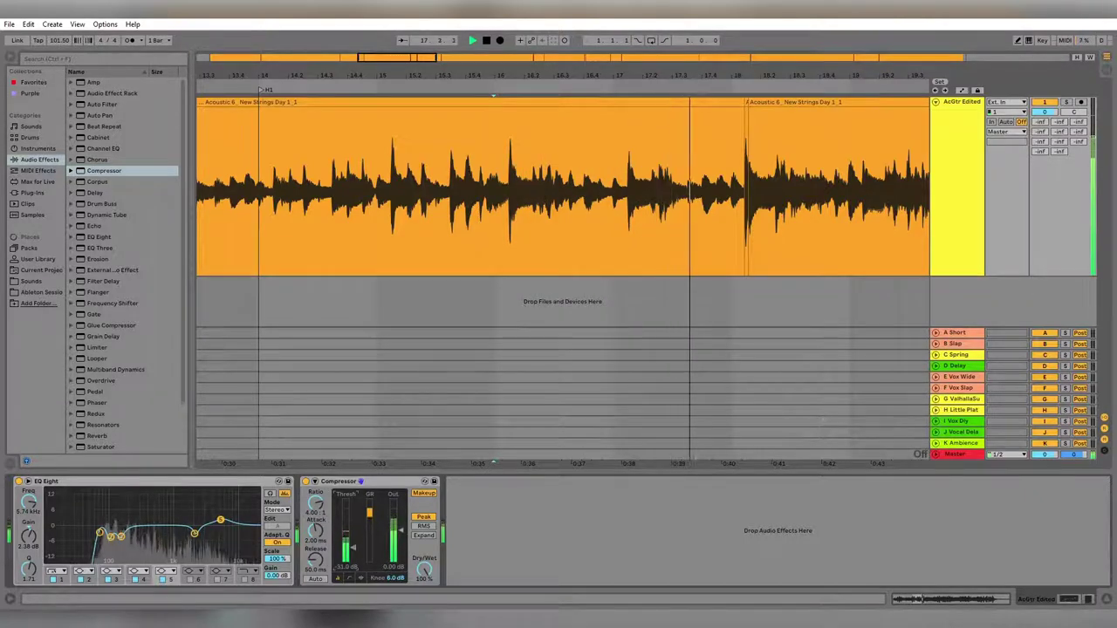
left_click_drag(353, 547, 353, 546)
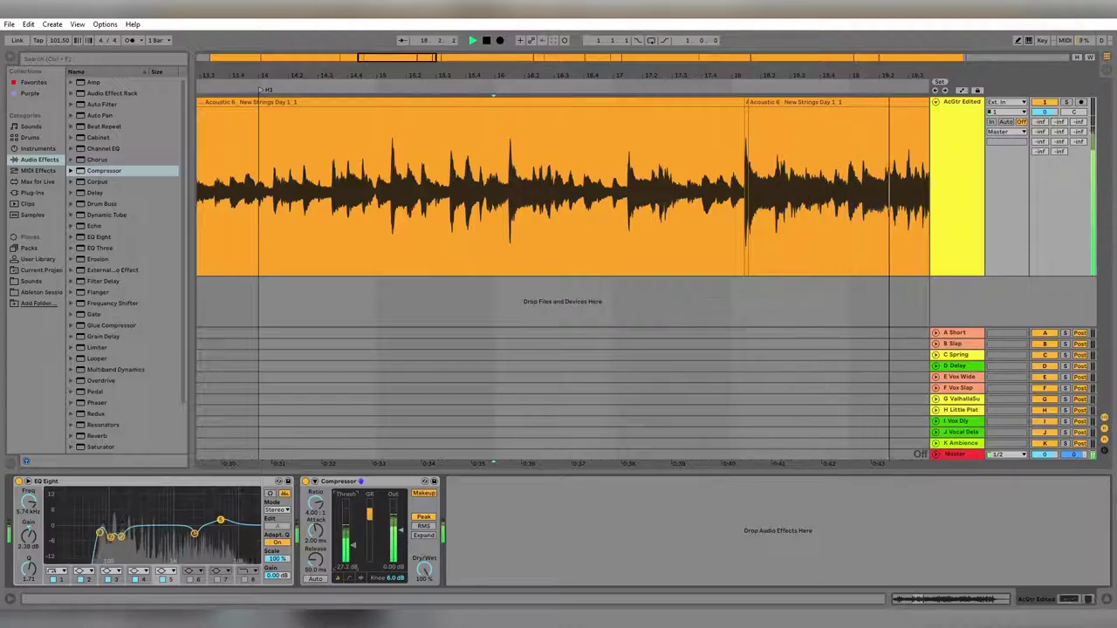
key("space")
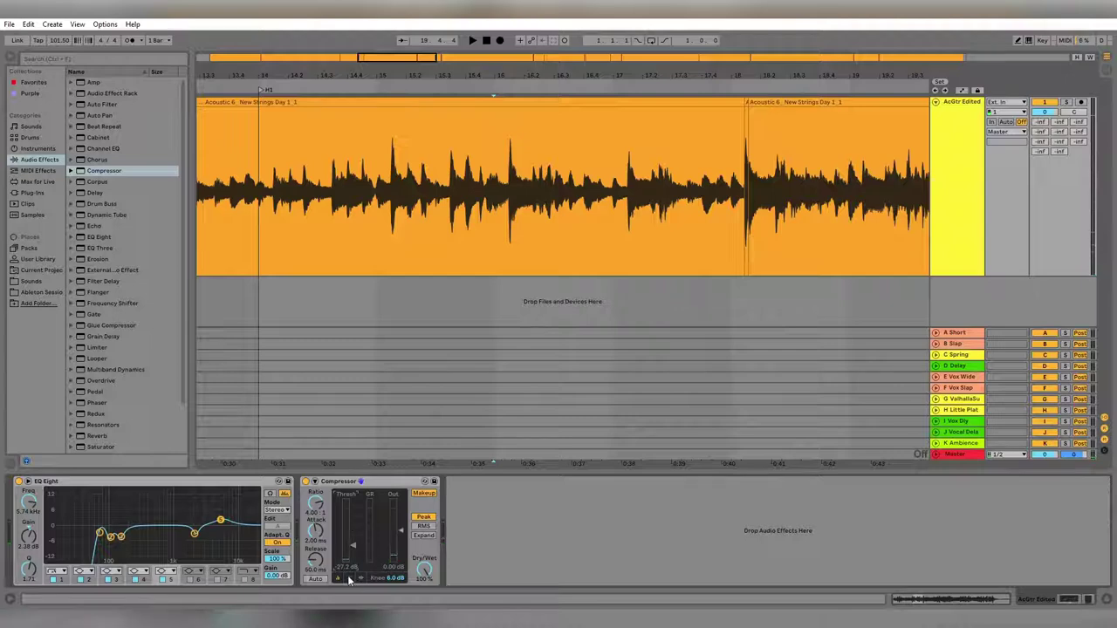
Play the guitar while viewing the Compressor's transfer curve and its activity display, finishing on the transfer curve.
left_click(349, 579)
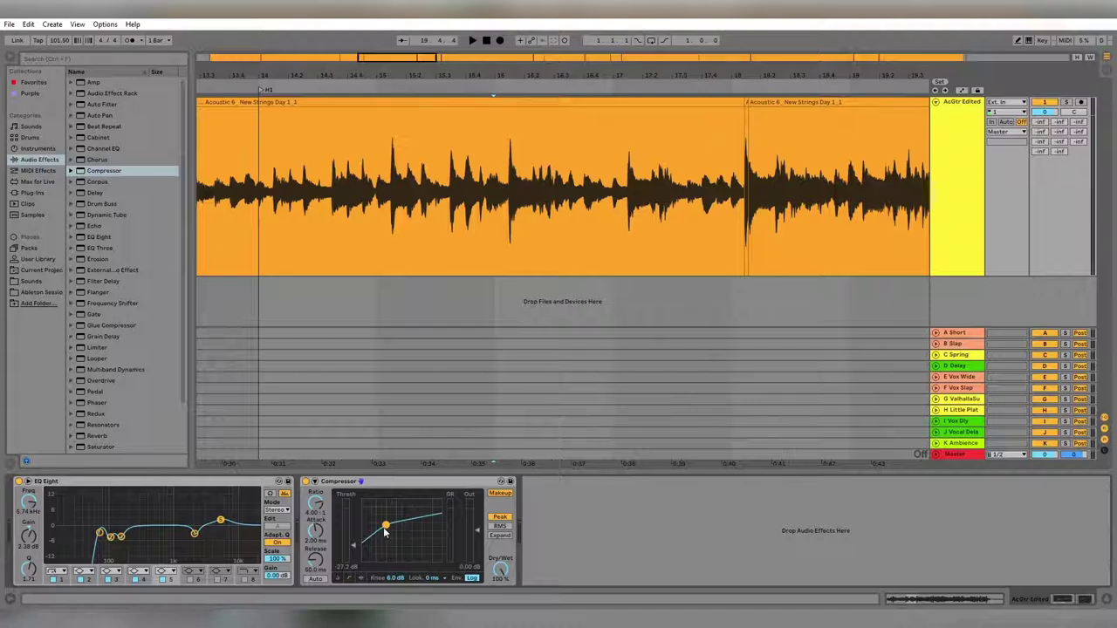
key("space")
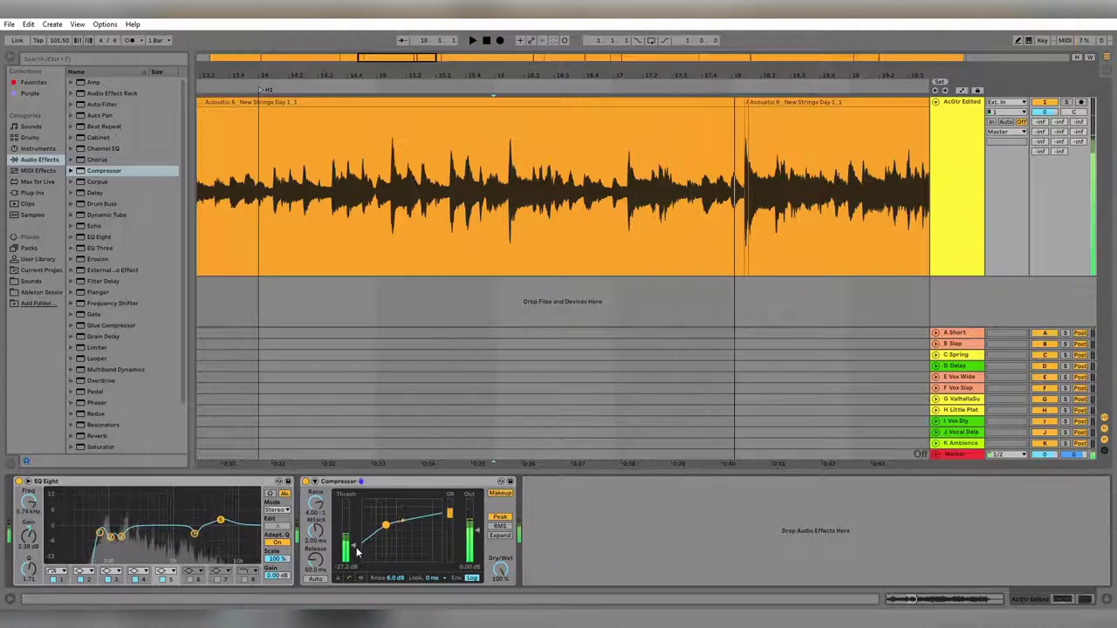
left_click(350, 578)
key("space")
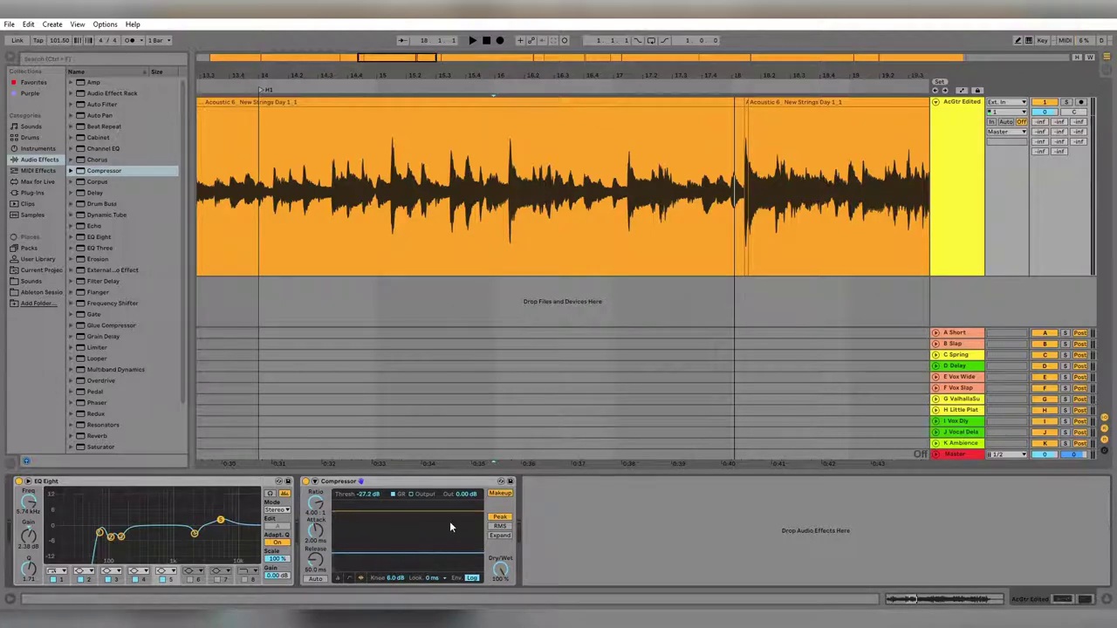
key("space")
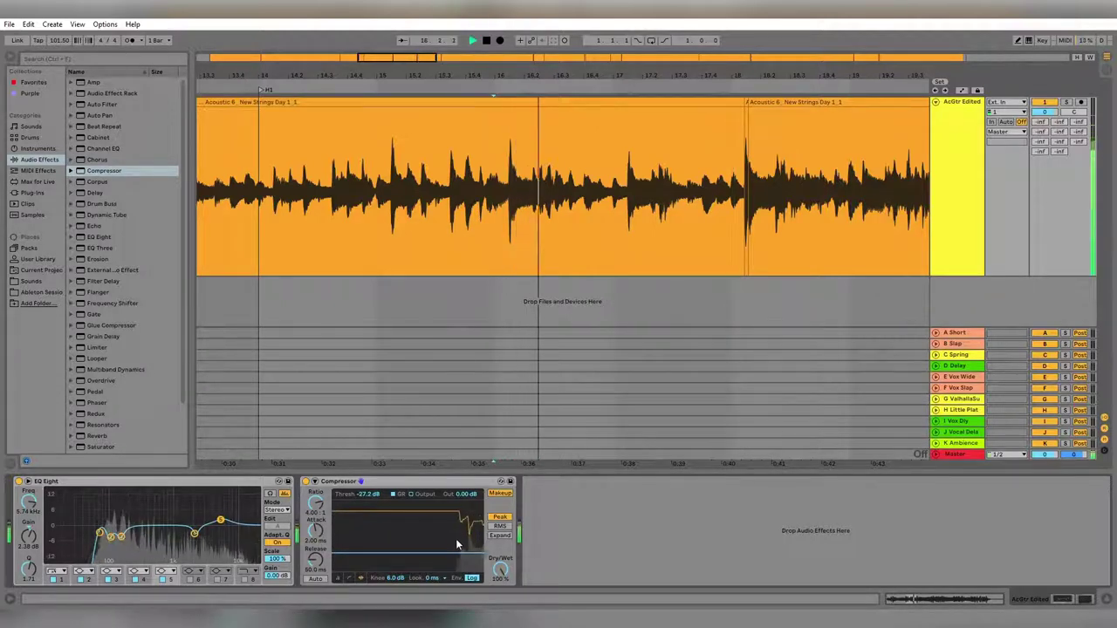
key("space")
left_click(350, 577)
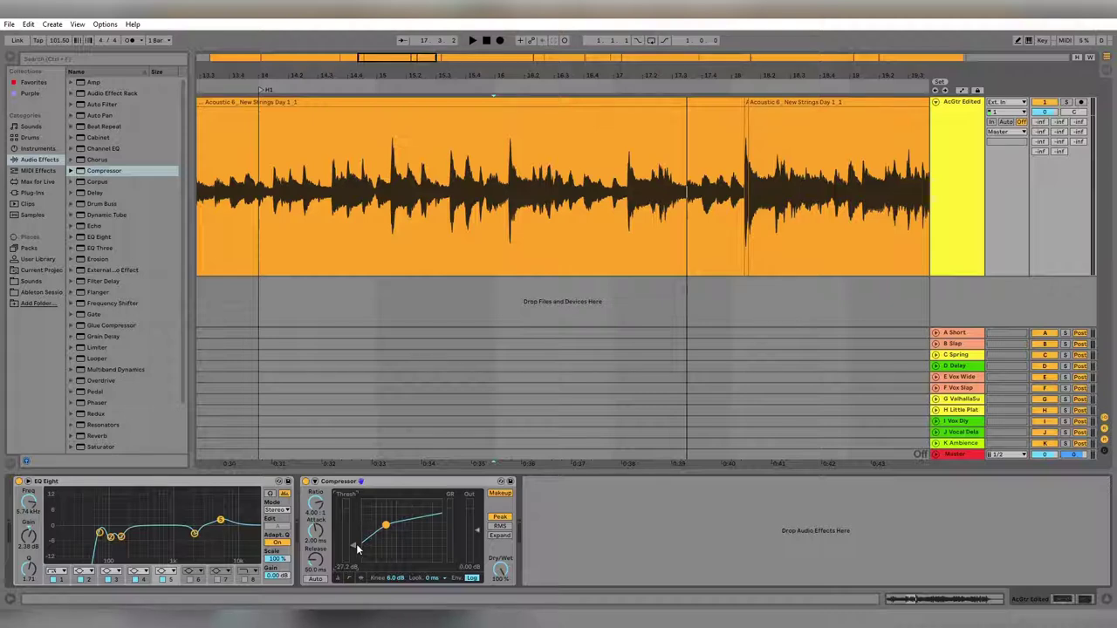
Raise the compressor threshold to -11.6 dB and play the guitar.
left_click_drag(357, 548, 357, 528)
key("space")
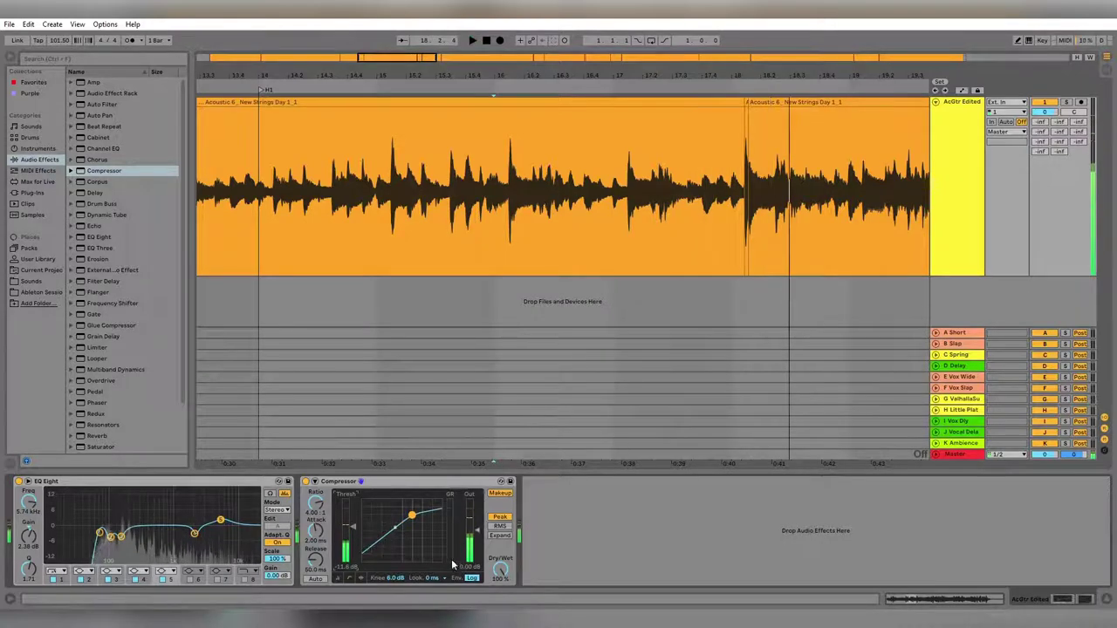
Highlight the loud transient just after bar 16 and the passage around 18.2 in the guitar waveform.
left_click(510, 166)
key("space")
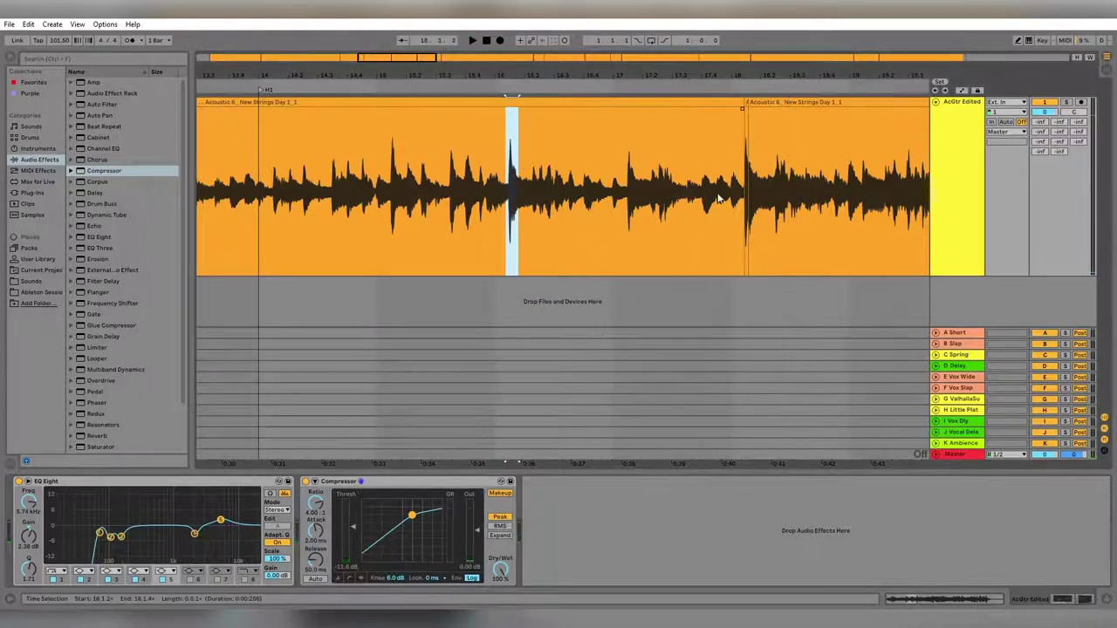
left_click(625, 175)
left_click(730, 165)
left_click_drag(734, 166, 789, 170)
scroll(602, 210, "right", 2)
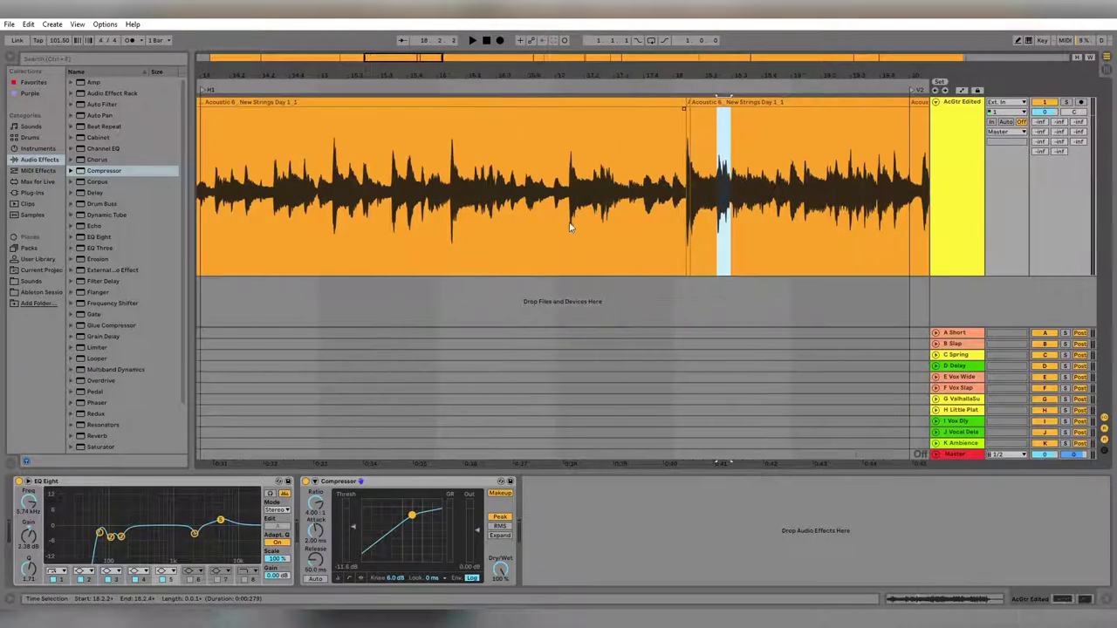
Play the guitar from just before bar 16 and lower the compressor threshold to -18.7 dB.
left_click(294, 167)
key("space")
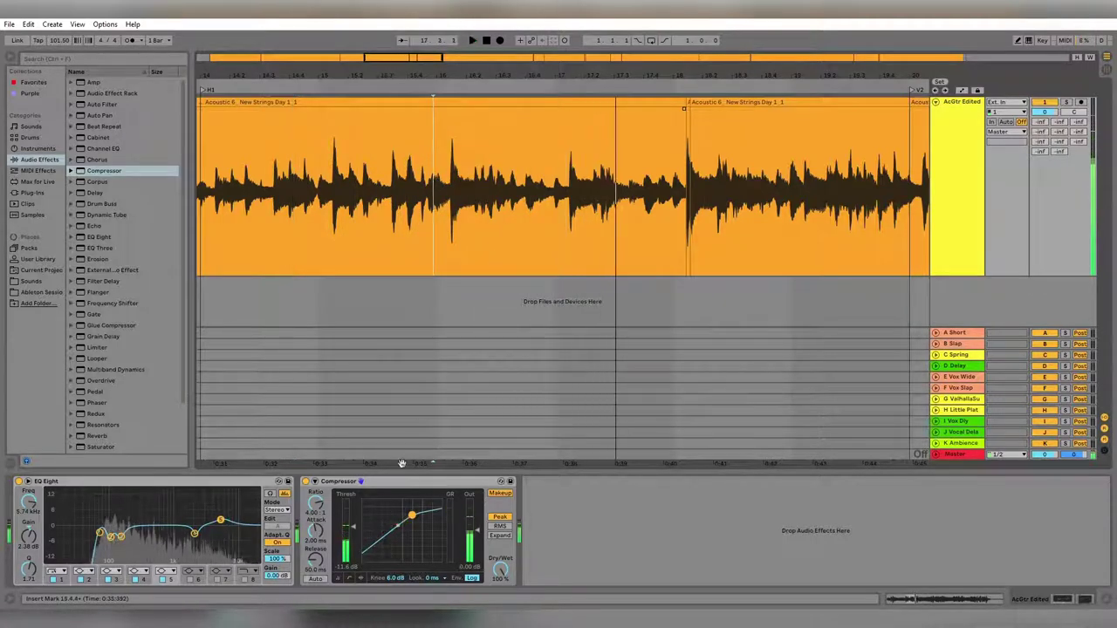
left_click(434, 181)
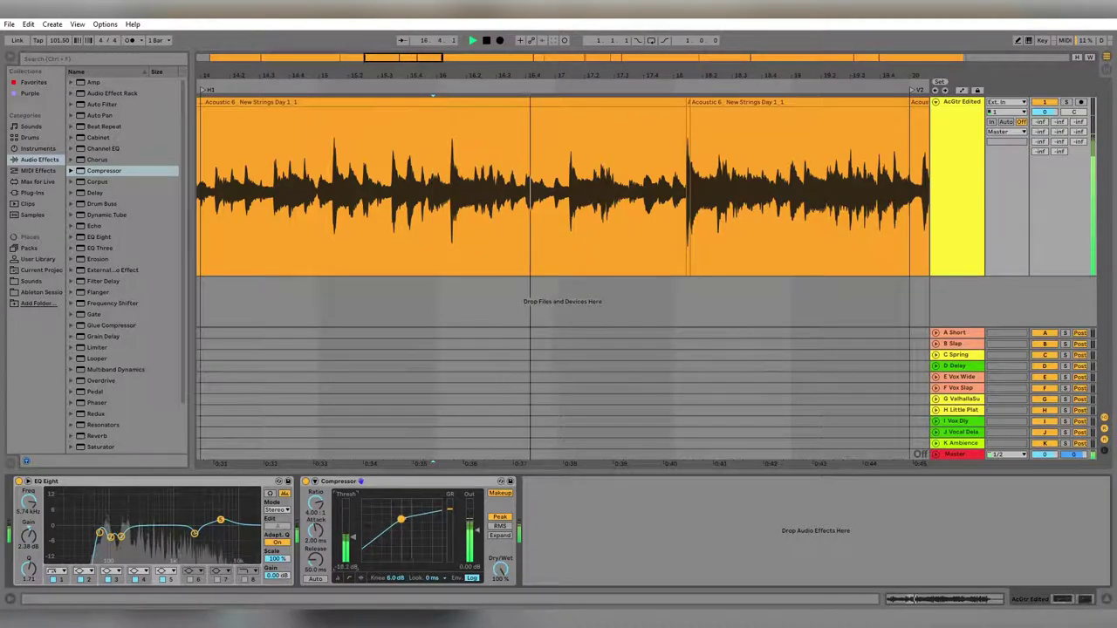
key("space")
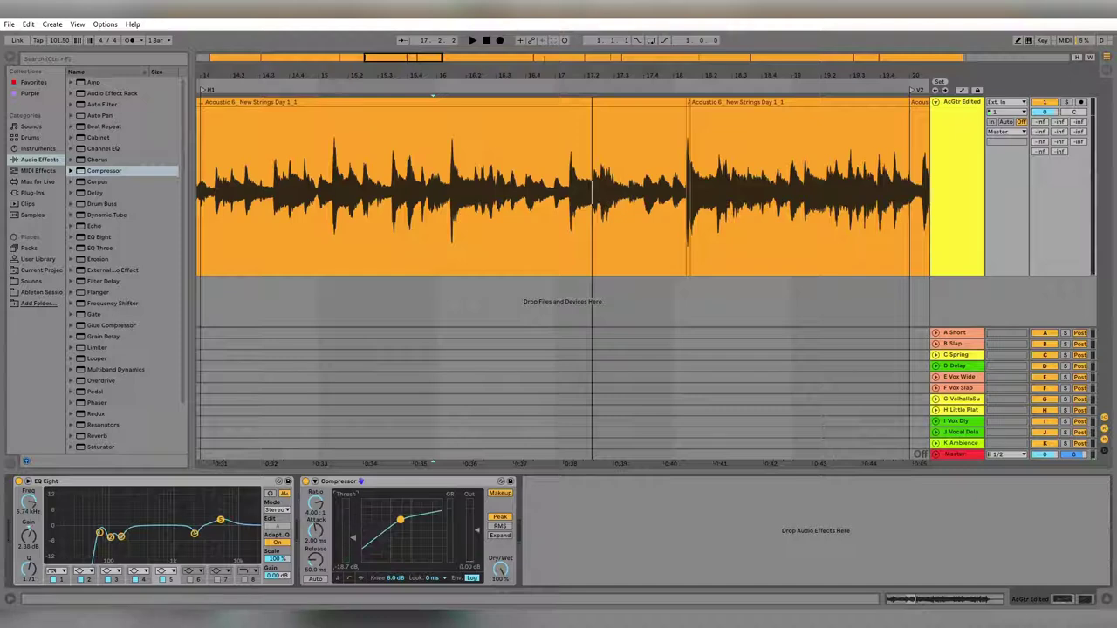
Set the threshold to -12.0 dB and the ratio to inf:1, and lower the threshold to -14.2 dB during playback.
left_click_drag(354, 536, 353, 528)
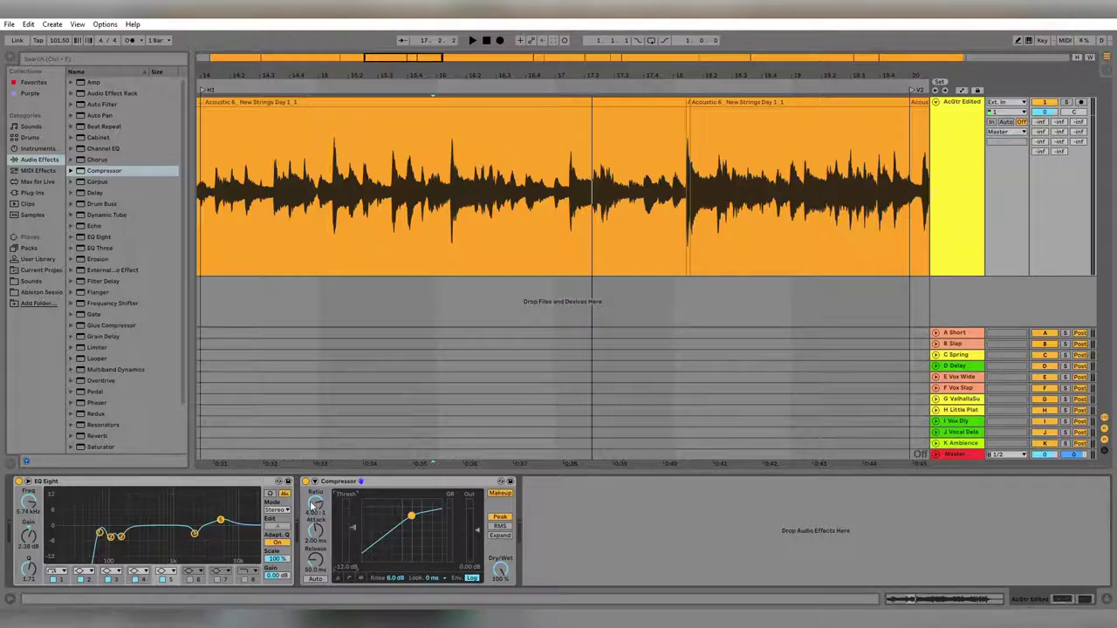
left_click_drag(318, 506, 318, 472)
key("space")
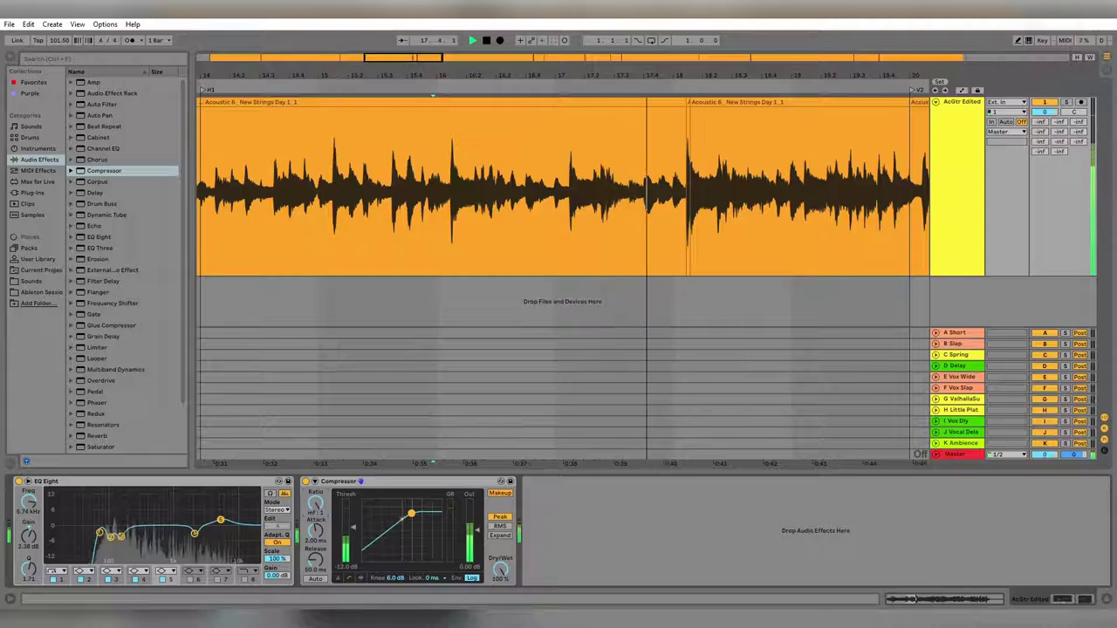
left_click_drag(354, 534, 353, 541)
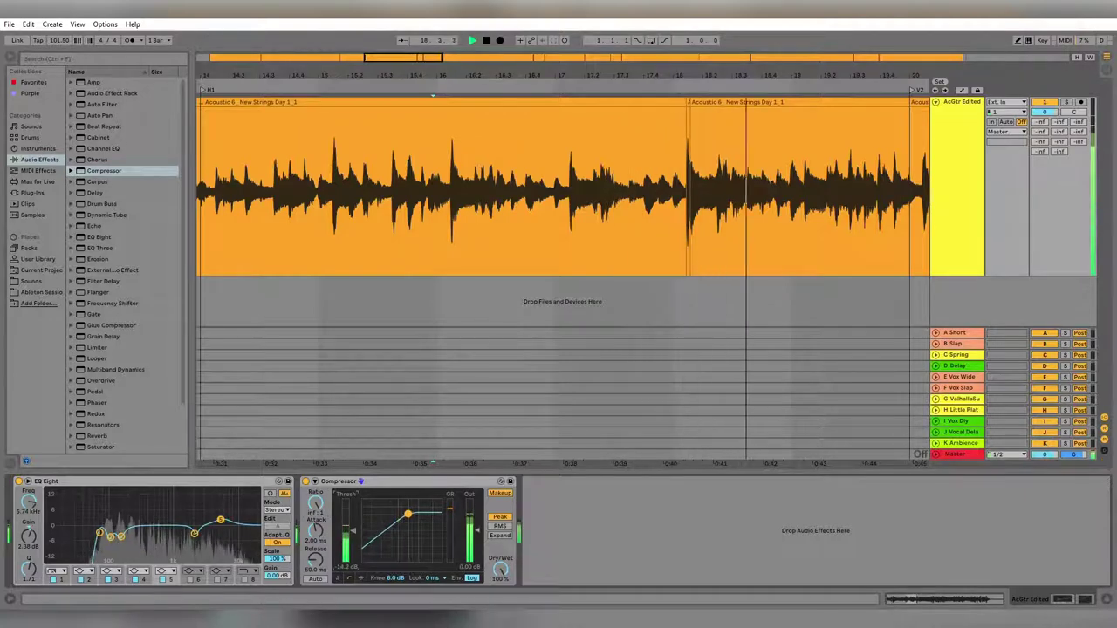
key("space")
Reduce the compressor ratio to 1.00:1 and play the guitar.
left_click_drag(315, 504, 316, 576)
left_click_drag(320, 509, 320, 524)
key("space")
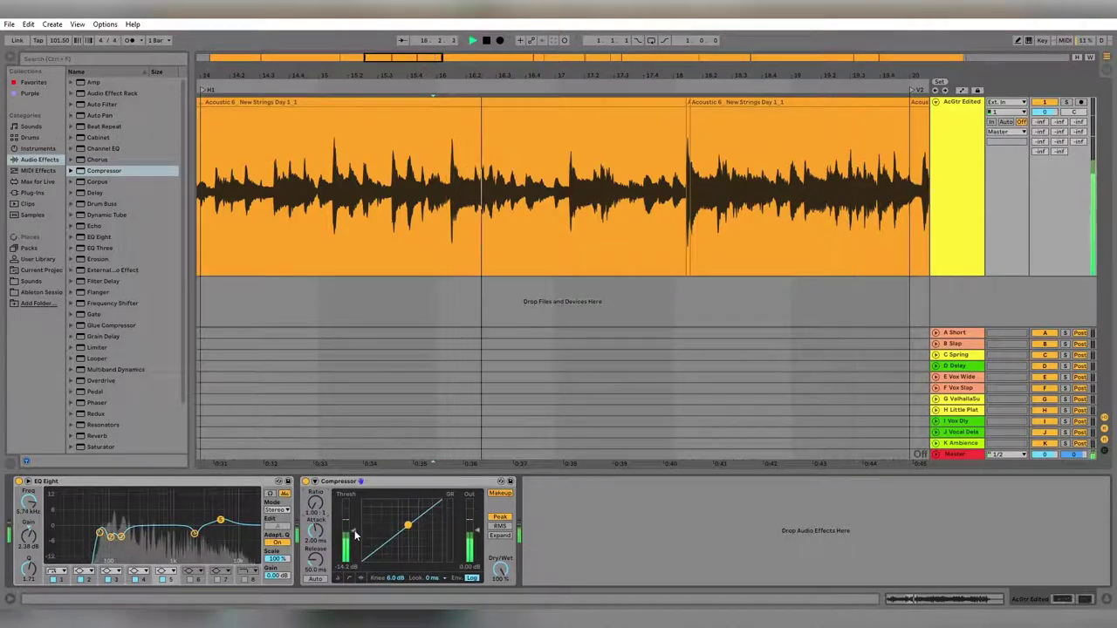
Raise the ratio to 5.00:1 during playback, stop, and set the ratio to 4.00:1.
mouse_move(319, 509)
left_mouse_down()
mouse_move(320, 497)
mouse_move(320, 529)
mouse_move(323, 514)
left_mouse_up()
key("space")
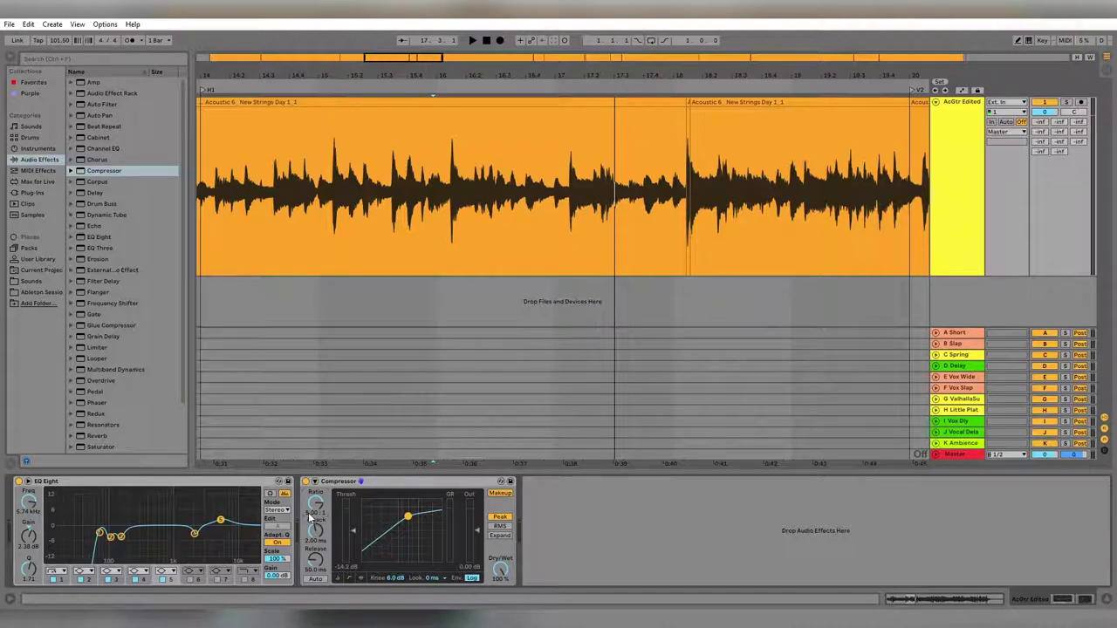
left_click(309, 518)
type("4")
key("Return")
Sweep the compressor attack up and down to 0.01 ms, set it to 0.13 ms, and play the guitar.
left_click_drag(315, 530, 315, 499)
left_click_drag(315, 530, 315, 567)
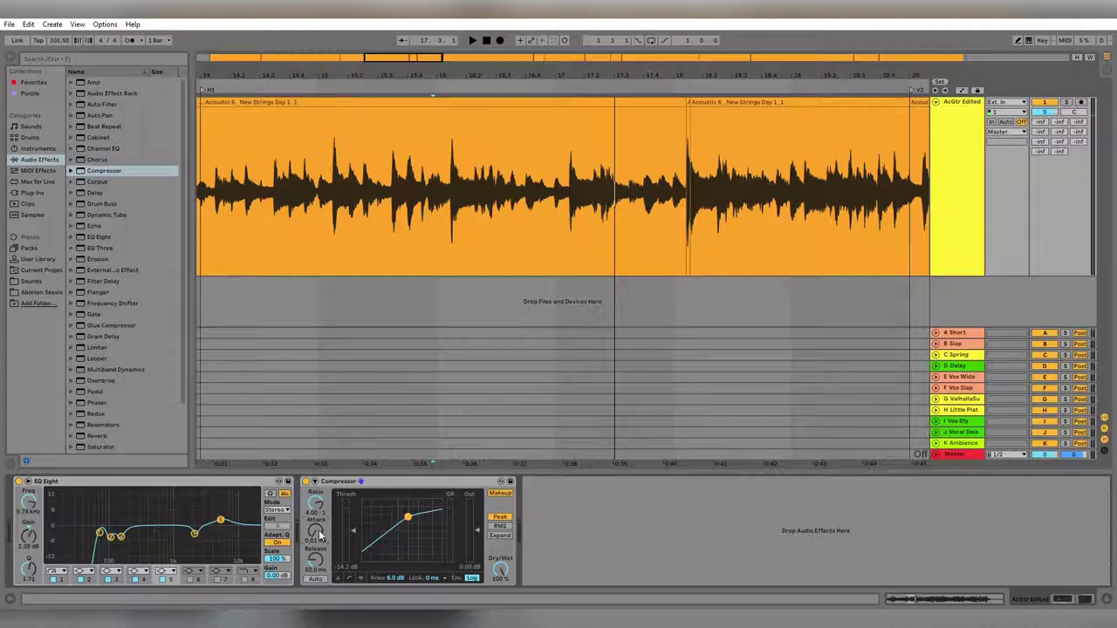
left_click_drag(314, 527, 314, 524)
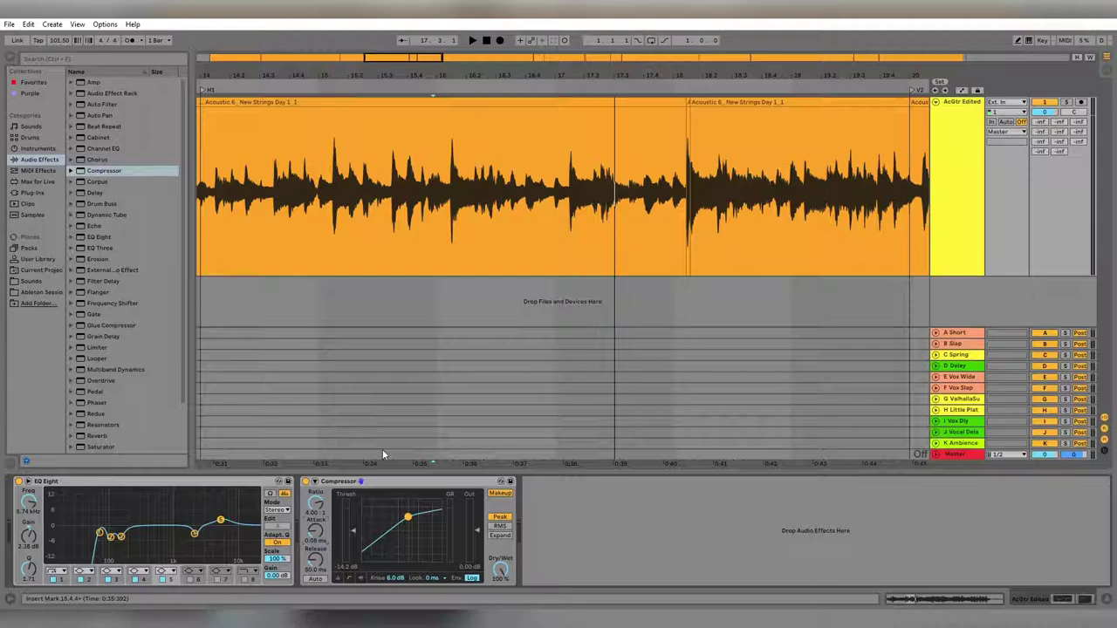
left_click_drag(316, 530, 316, 522)
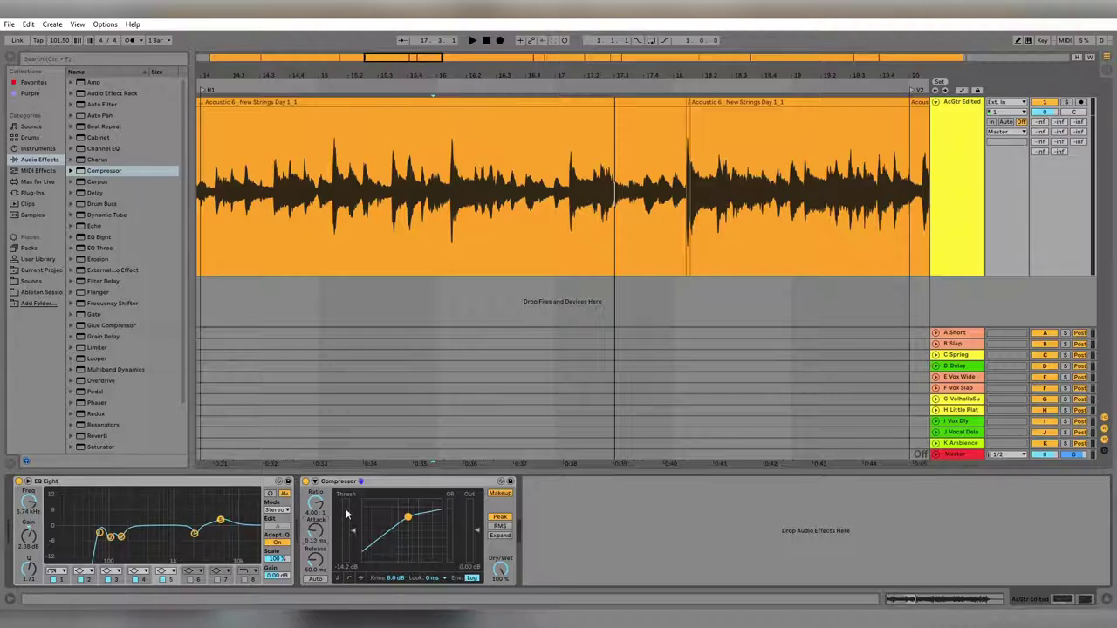
key("space")
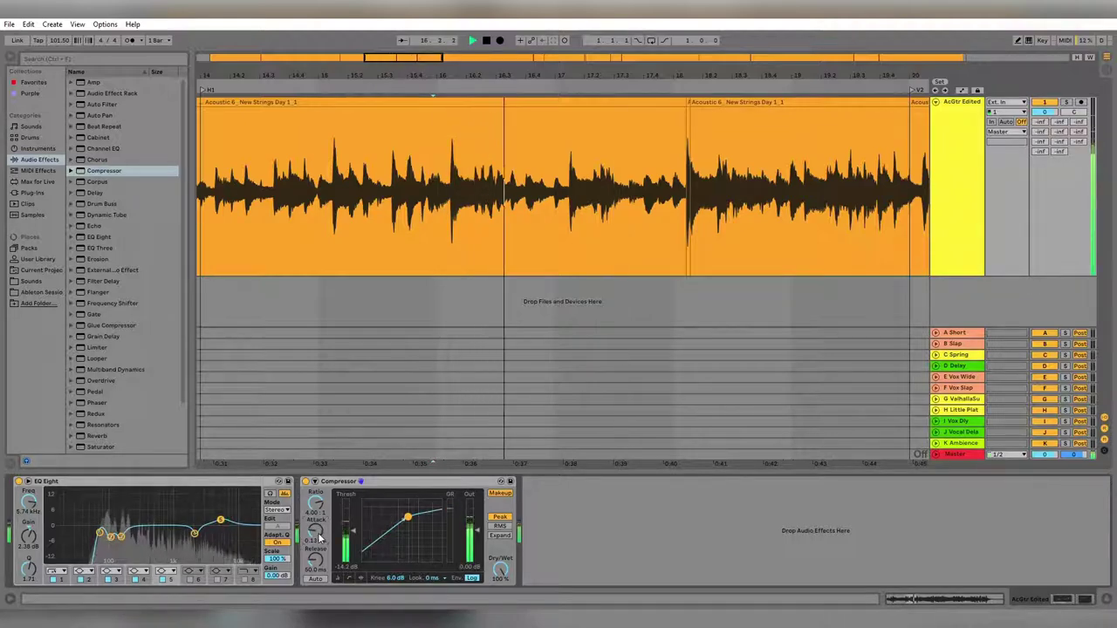
key("space")
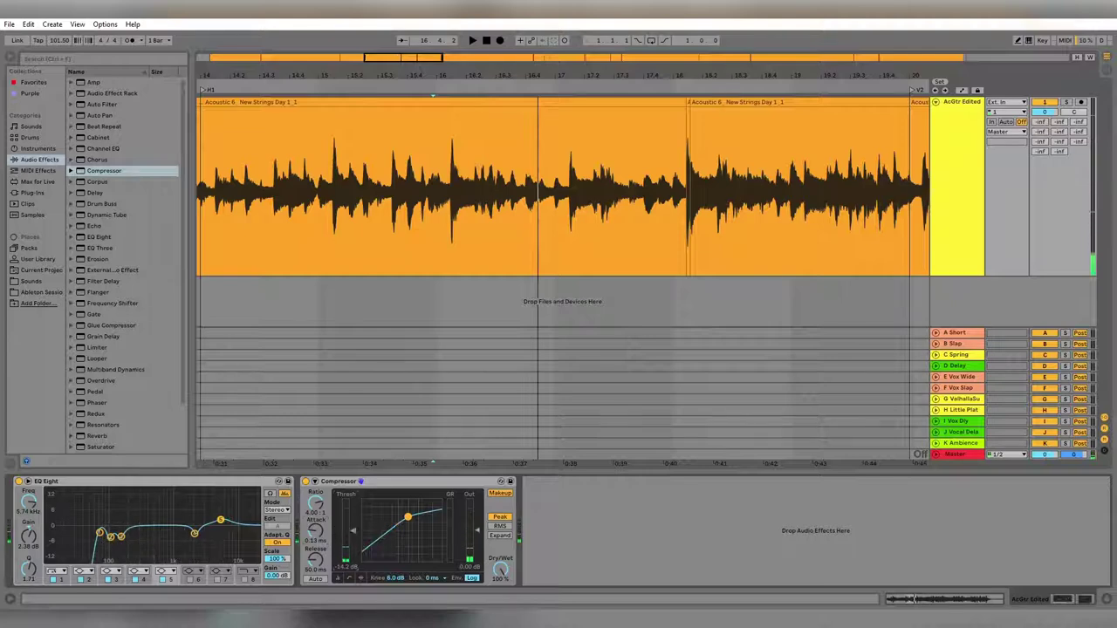
Set the threshold to -18.2 dB and the ratio to 9.69:1, and audition the guitar with the attack raised to about 1 ms.
left_click_drag(352, 533, 353, 537)
left_click_drag(314, 503, 314, 488)
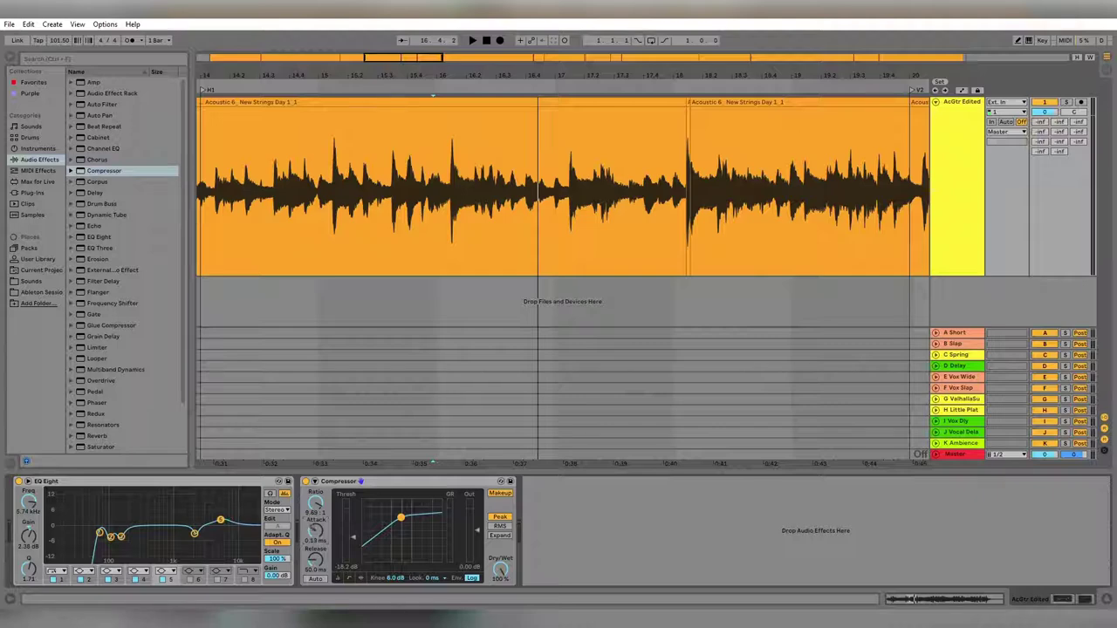
left_click_drag(317, 540, 319, 534)
key("space")
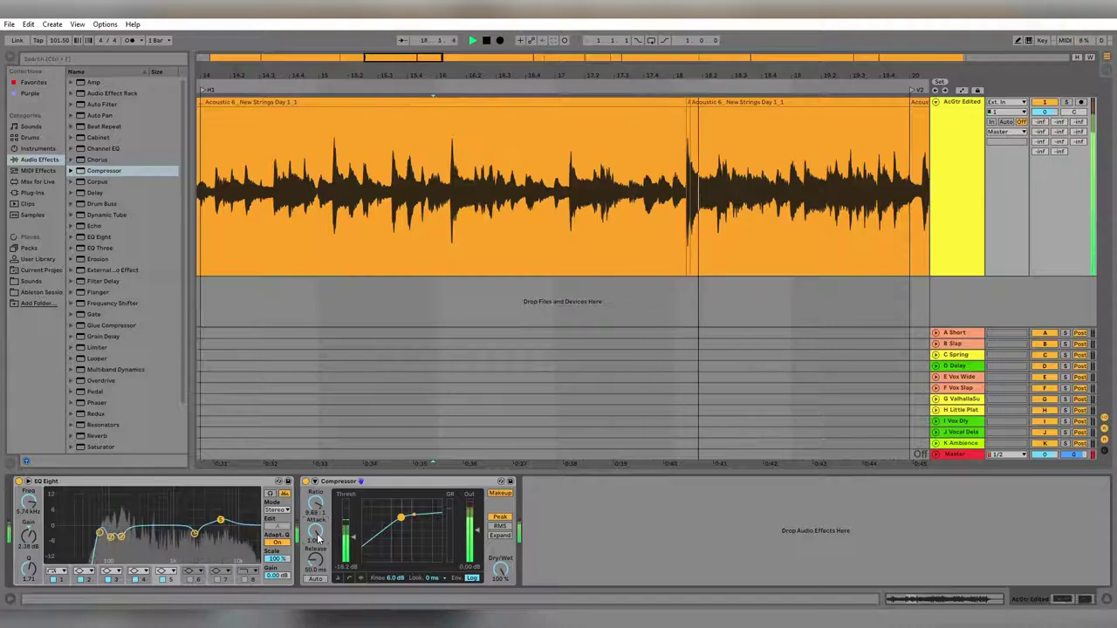
Audition the guitar with the Compressor attack lowered to 0.07 ms, stop playback, and set the attack to 0.10 ms.
key("space")
key("space")
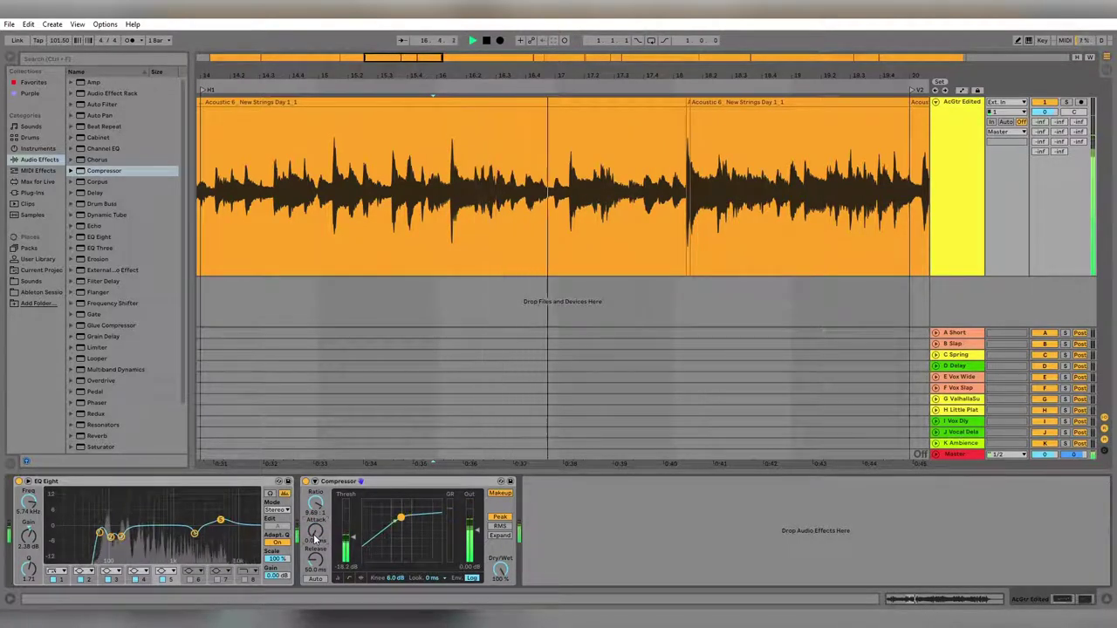
key("space")
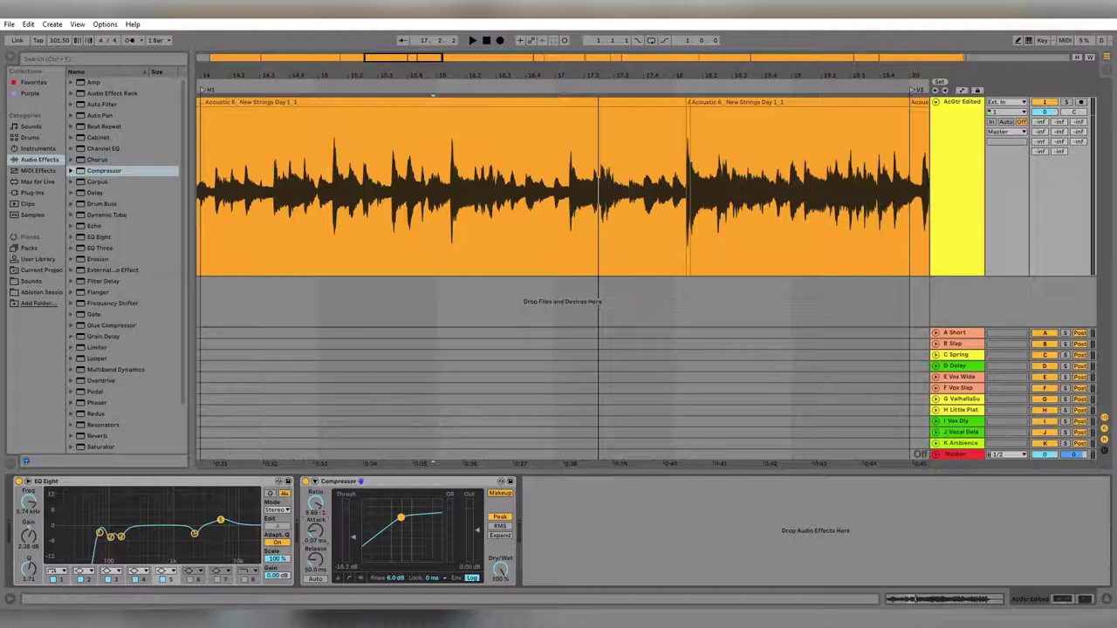
left_click_drag(315, 534, 315, 541)
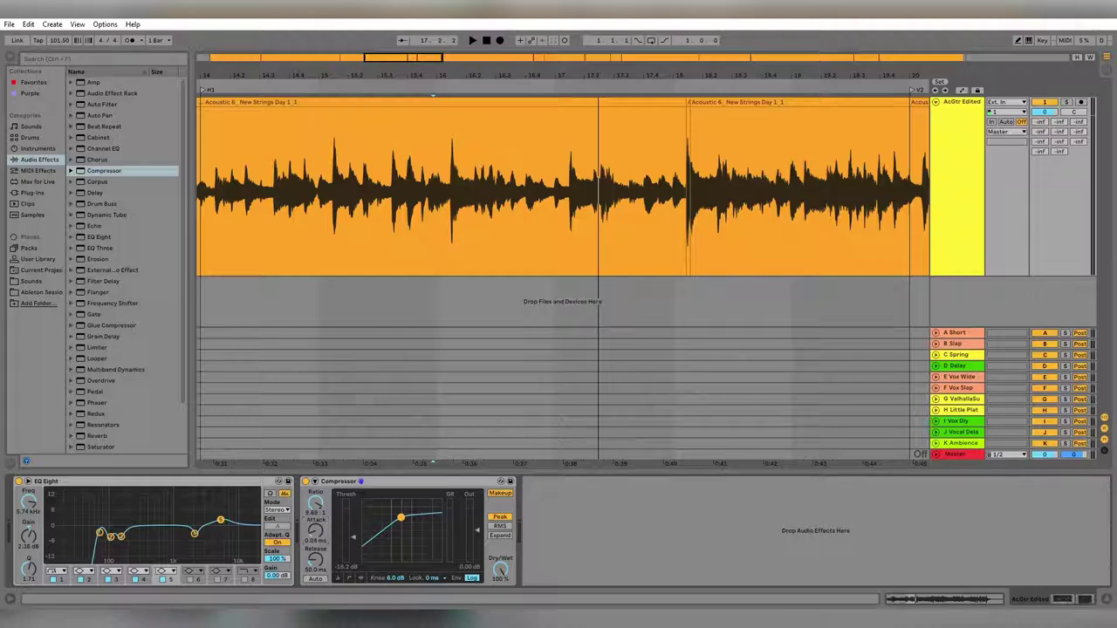
left_click_drag(315, 532, 320, 543)
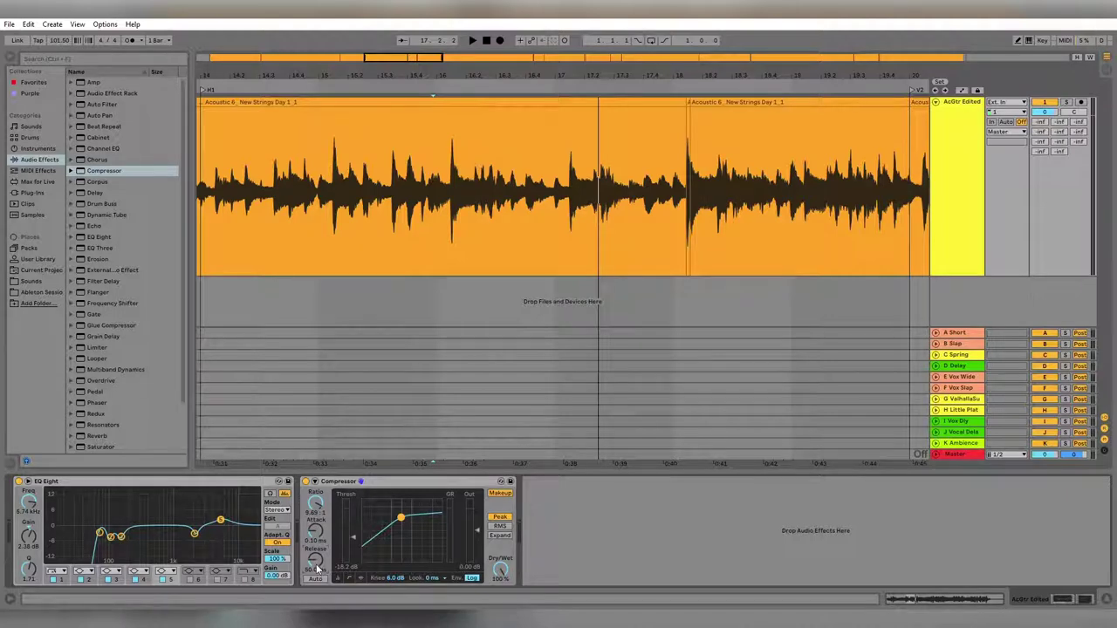
Set the Compressor release to 3.00 s and audition the fading end of the guitar from about bar 57.
left_click_drag(315, 558, 315, 532)
scroll(567, 257, "down", 5)
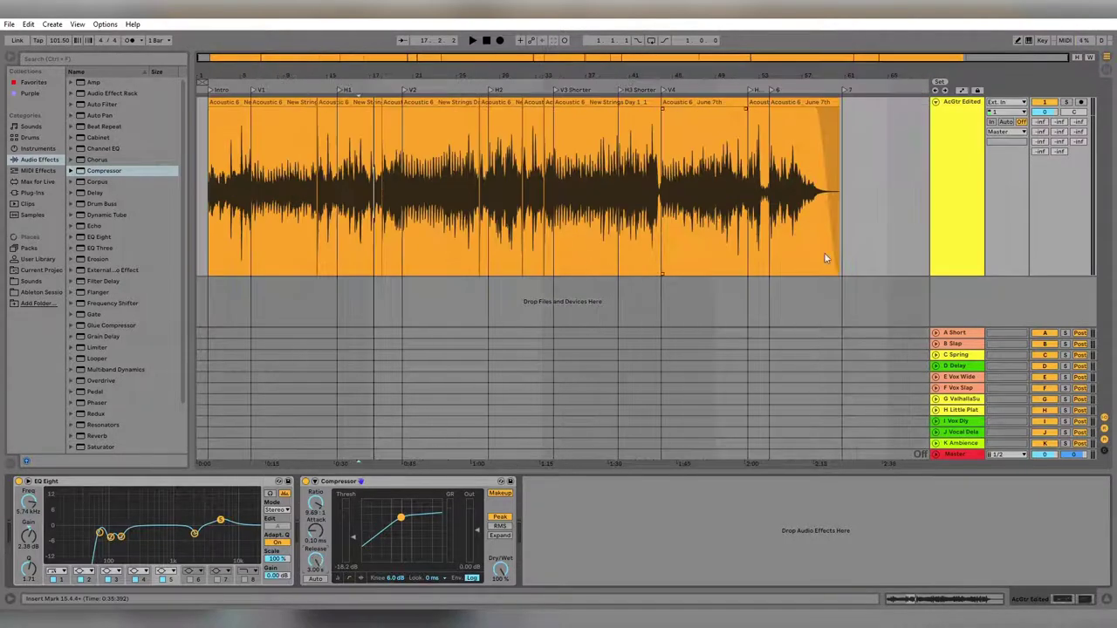
scroll(804, 213, "up", 4)
left_click(792, 186)
left_click(767, 183)
key("space")
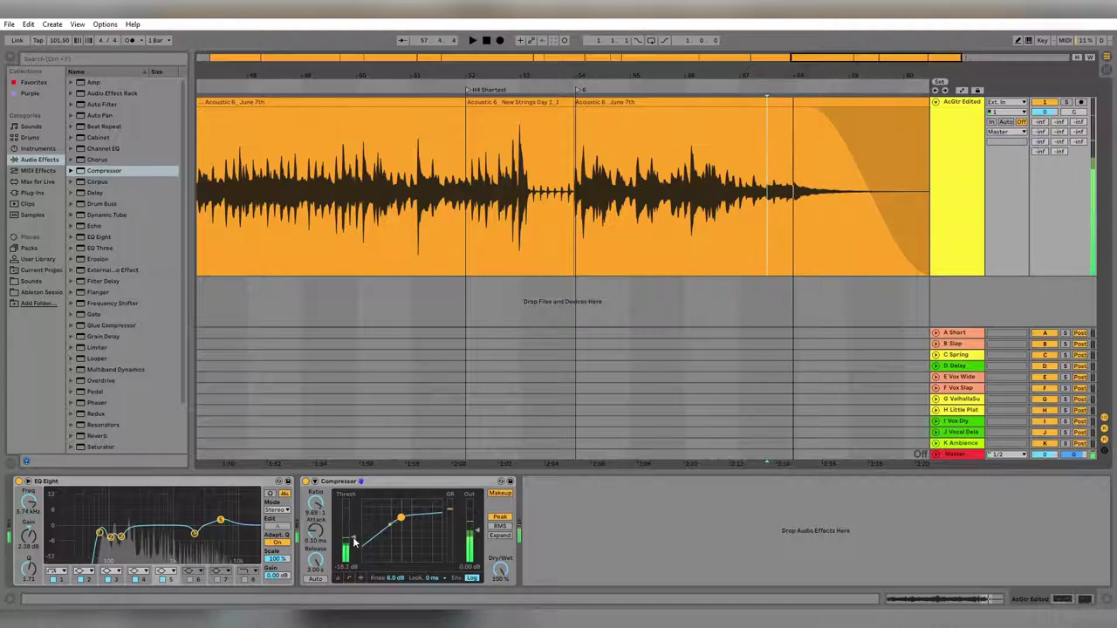
key("space")
Set the threshold to -25.5 dB, ratio to inf:1, attack to 0.08 ms and release to 1.81 s, and play from bar 57.
left_click_drag(352, 552, 353, 544)
left_click_drag(315, 503, 315, 471)
left_click_drag(320, 536, 320, 541)
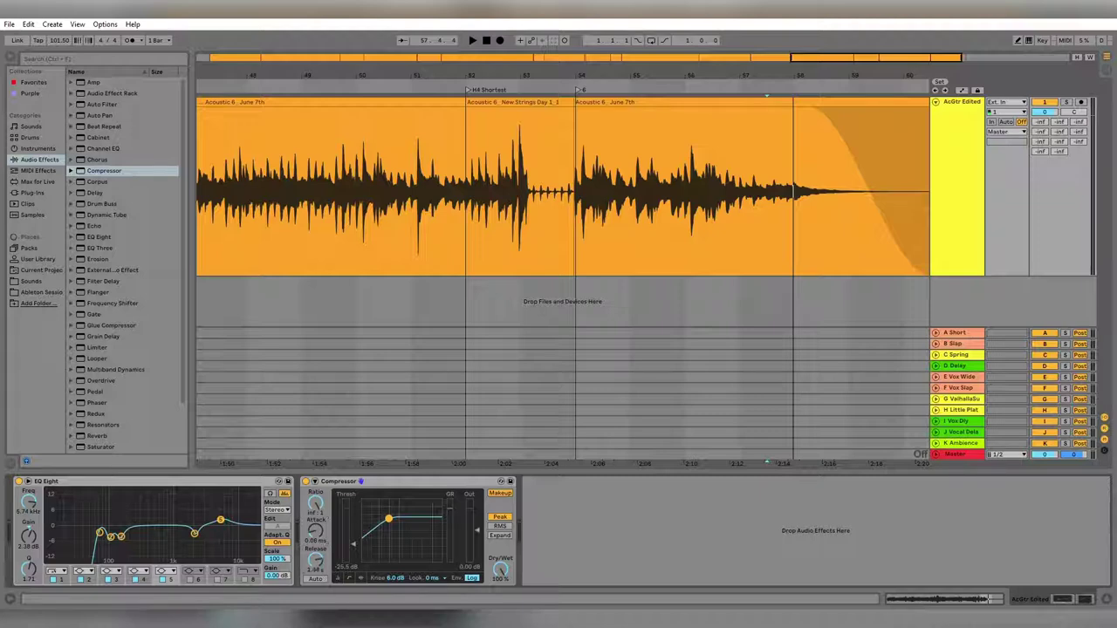
left_click_drag(316, 561, 316, 558)
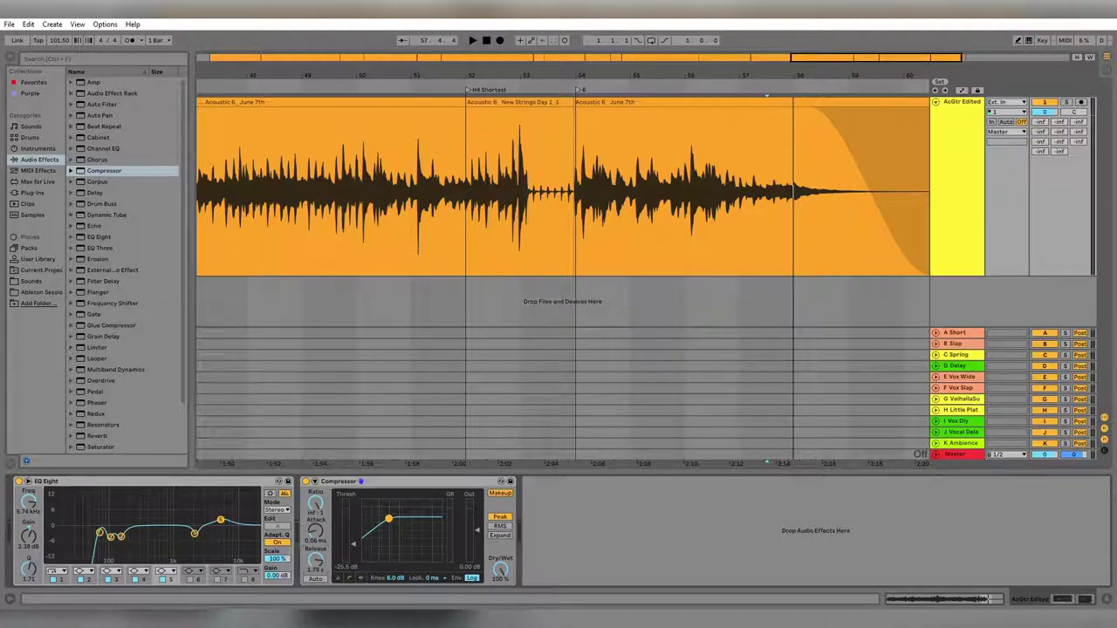
left_click(735, 145)
key("space")
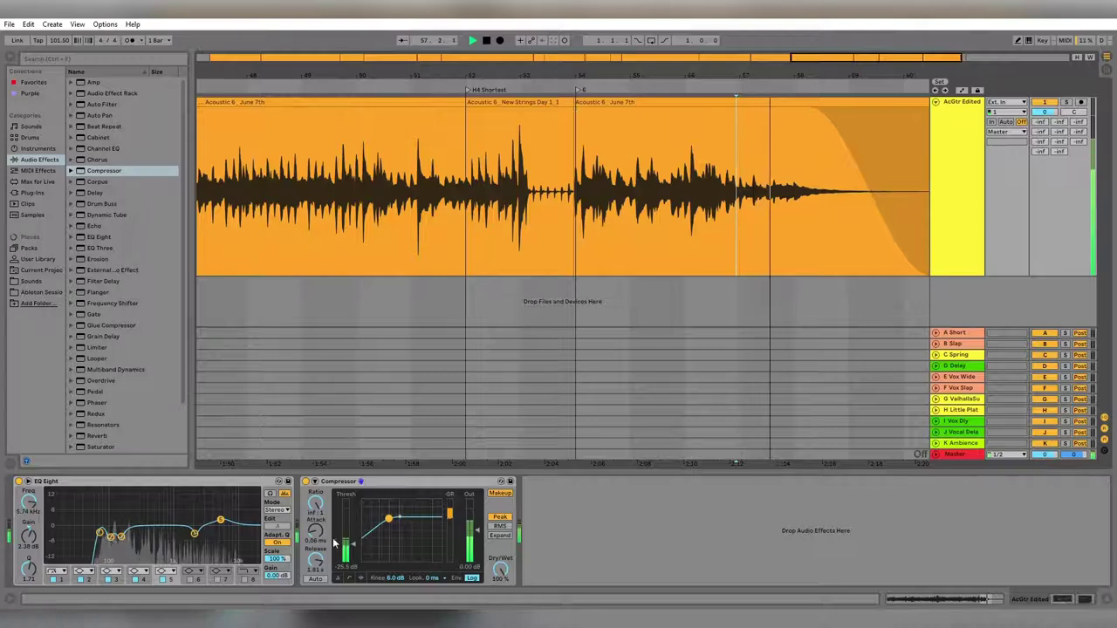
Lower the Compressor threshold to -42.8 dB, shorten the release to 24.8 ms, and play the guitar's ending.
left_click_drag(354, 545, 352, 556)
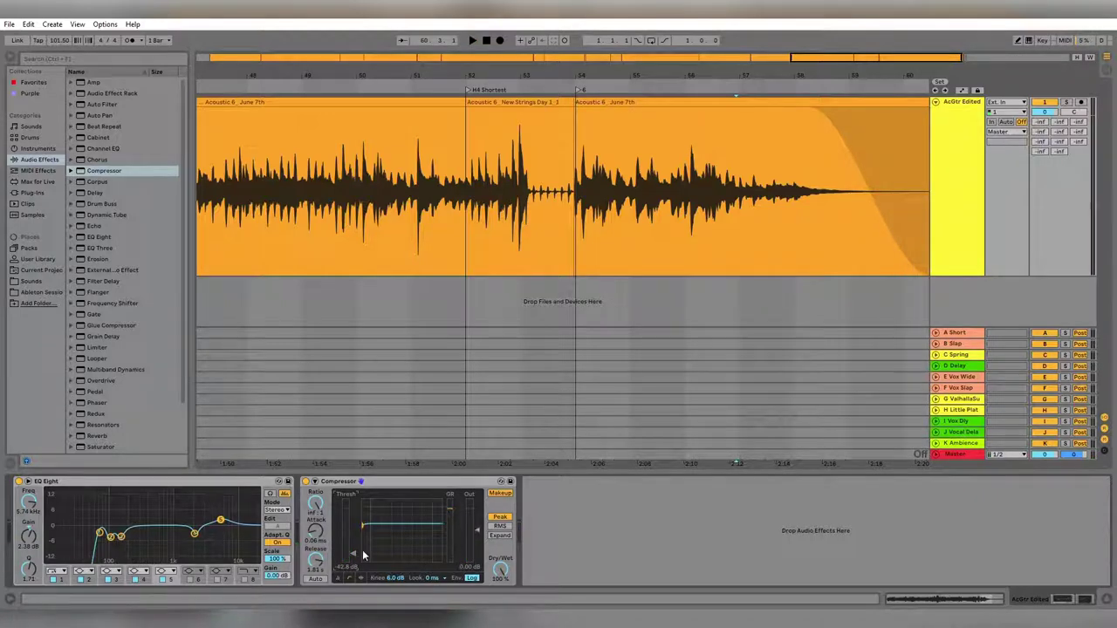
left_click_drag(316, 559, 316, 602)
key("space")
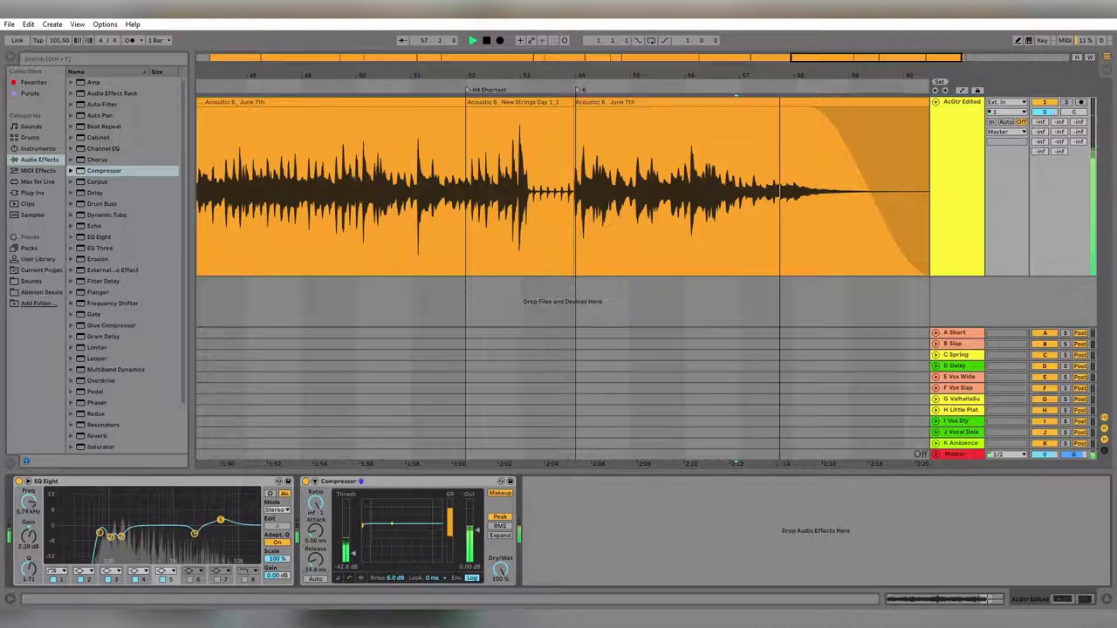
Raise the threshold to about -19.6 dB, set the release to 27.7 ms, and audition the guitar's ending again.
left_click_drag(315, 560, 352, 538)
key("space")
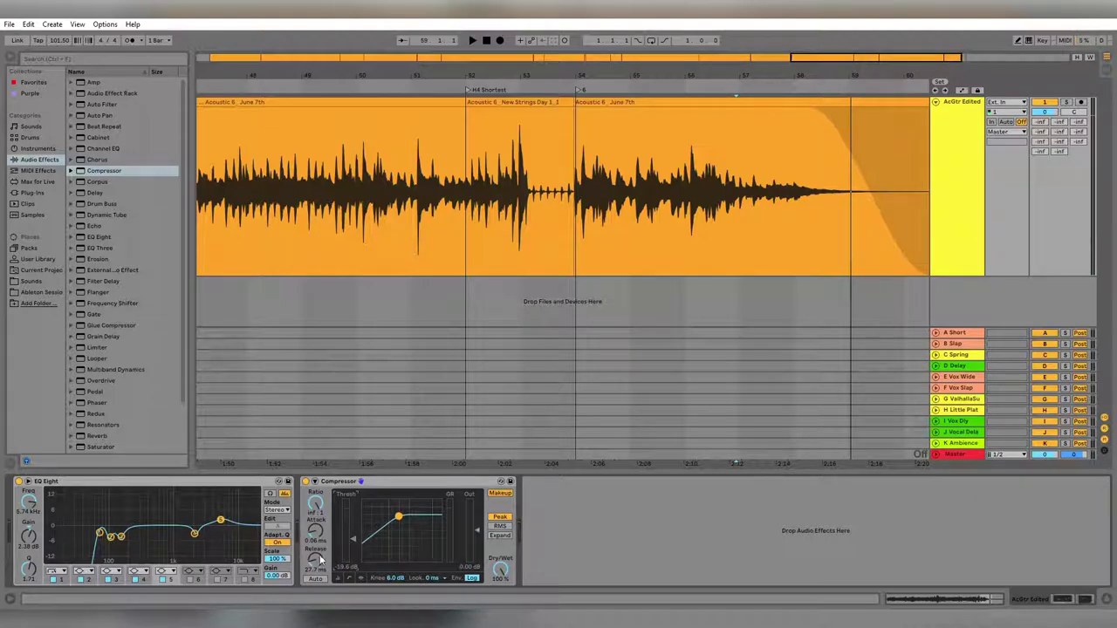
key("space")
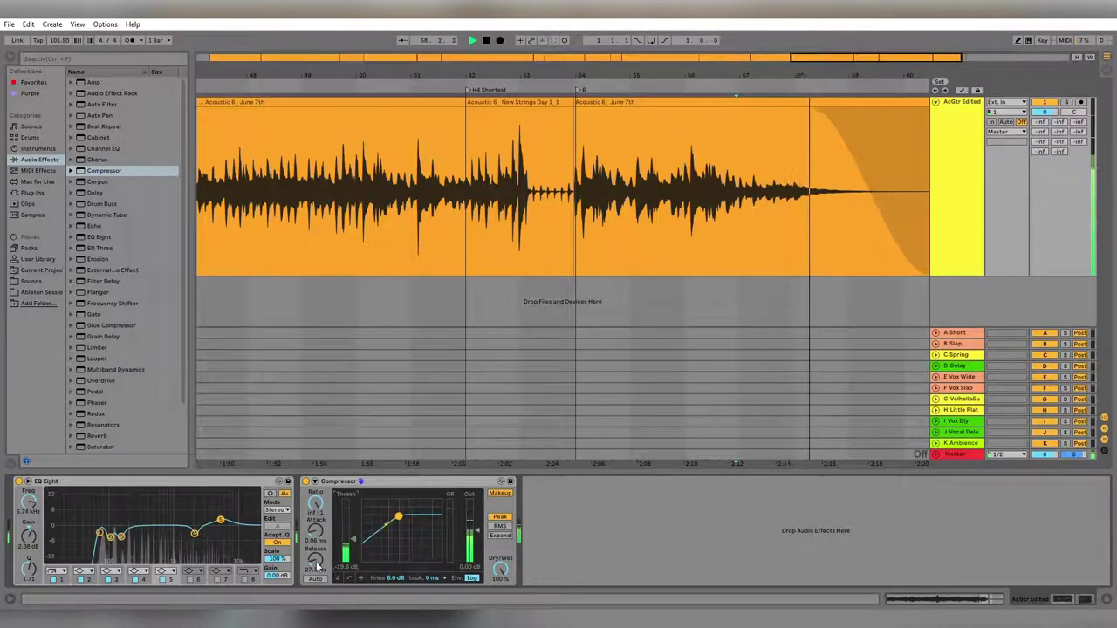
key("space")
Set the ratio to 5.00:1, attack to 0.10 ms and release to 15.5 ms, and play from the middle of the H1 section.
left_click_drag(316, 504, 312, 524)
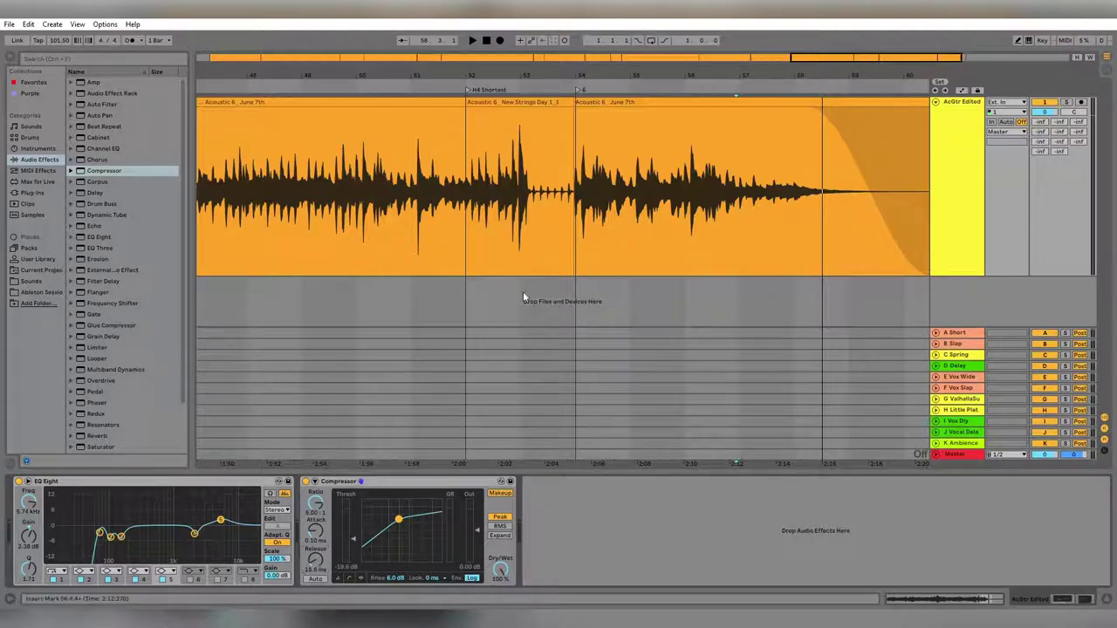
scroll(405, 261, "down", 5)
scroll(378, 202, "up", 5)
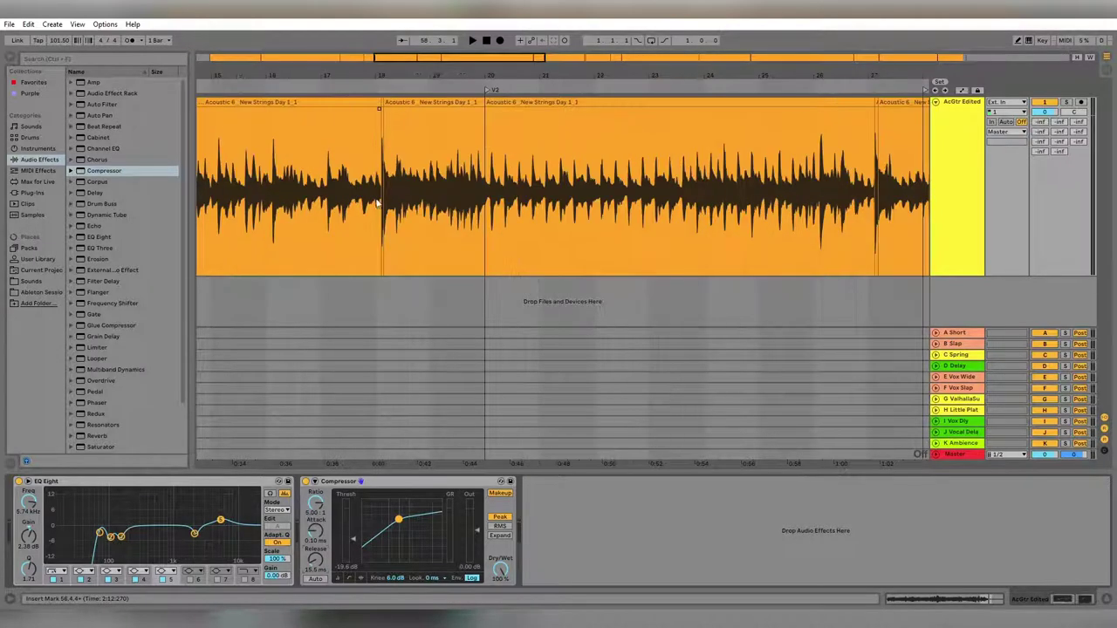
scroll(363, 234, "left", 2)
scroll(410, 213, "left", 3)
left_click(413, 180)
key("space")
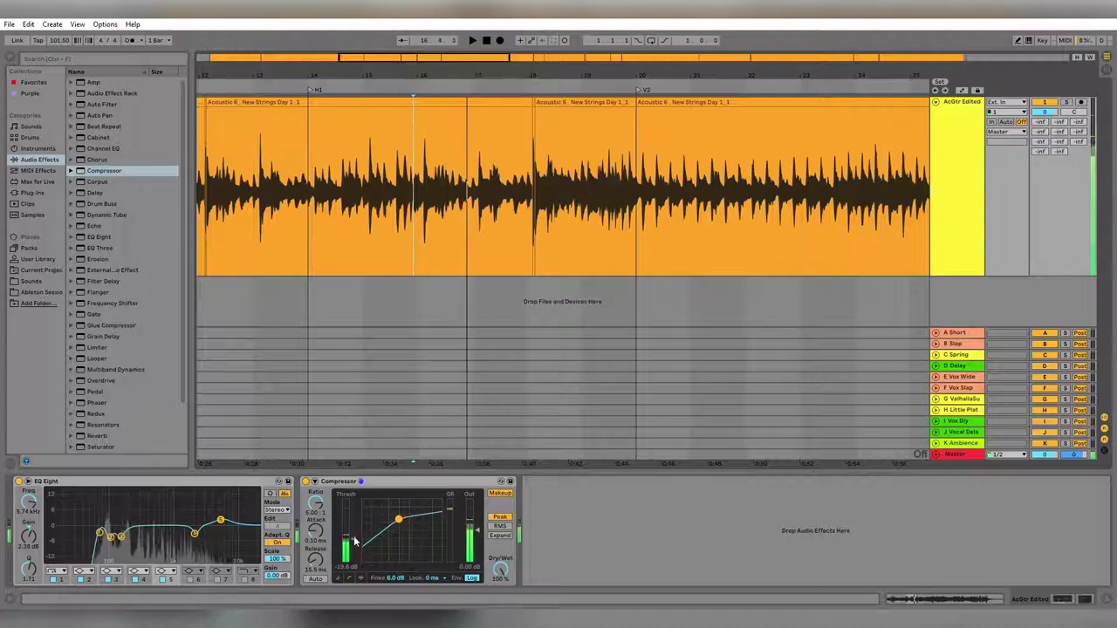
Raise the Compressor threshold to -13.4 dB while auditioning the H1 section, and stop playback.
key("space")
left_click_drag(353, 532, 353, 527)
key("space")
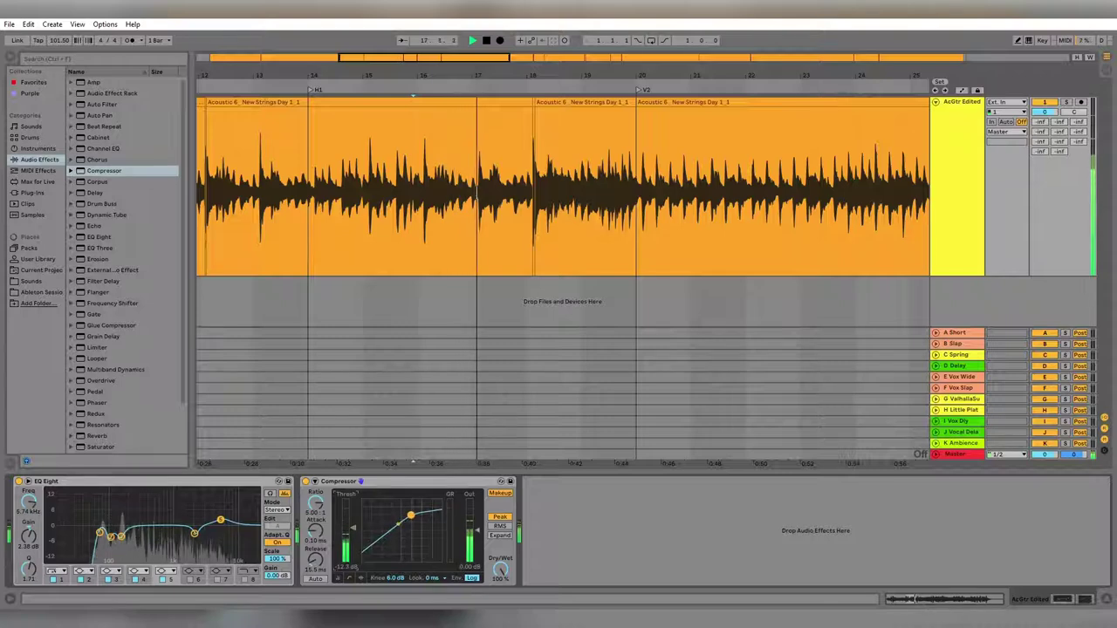
left_click_drag(353, 529, 353, 528)
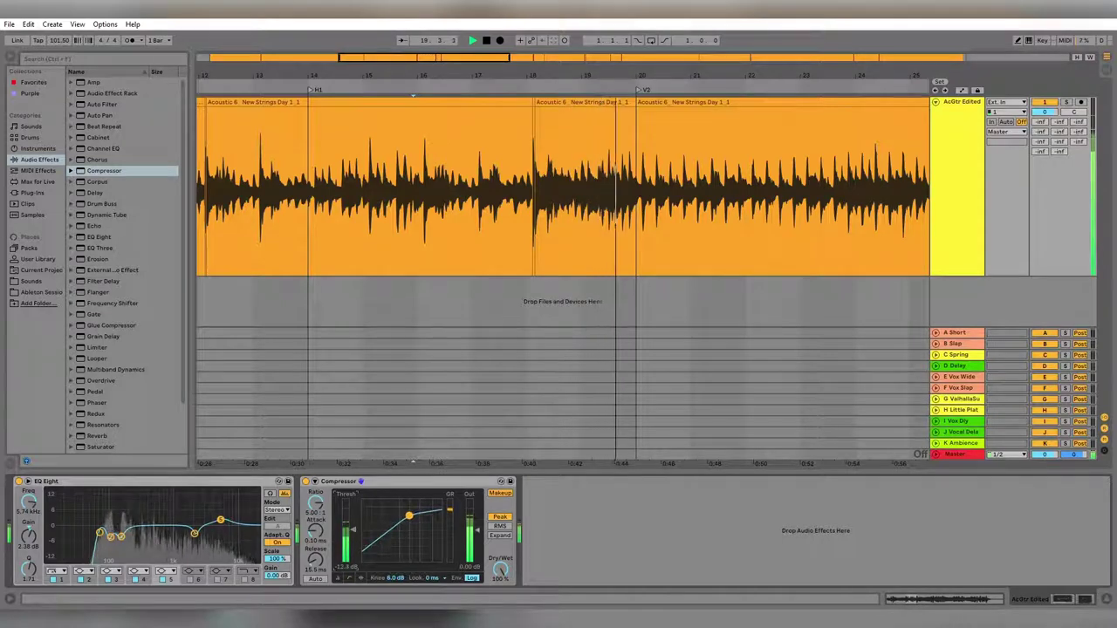
key("space")
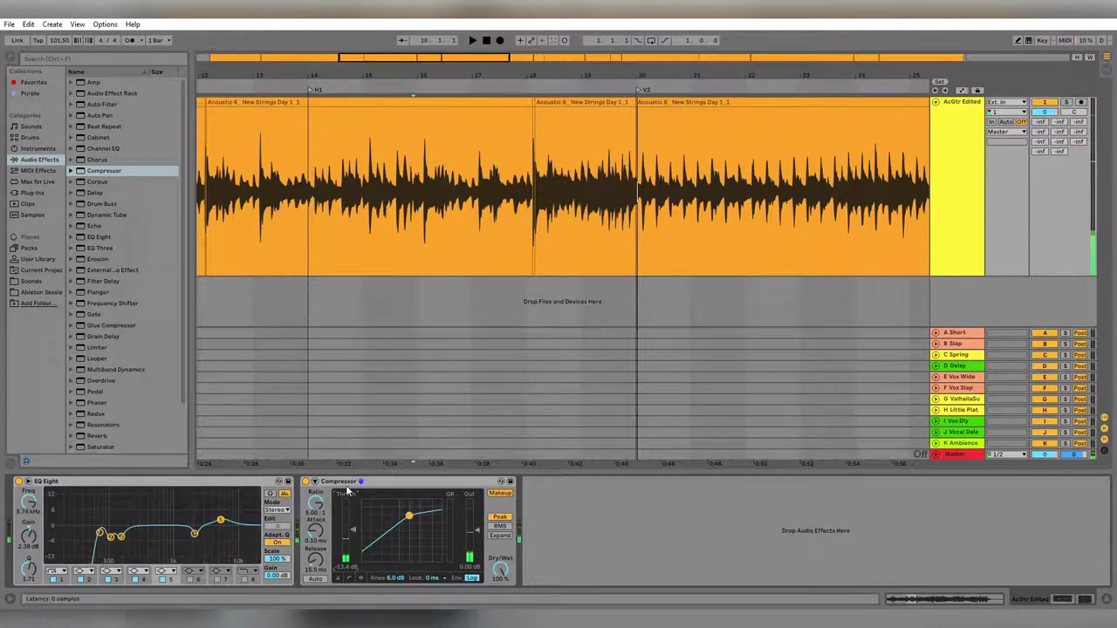
Add a Glue Compressor after the Compressor on the guitar track.
left_click(439, 481)
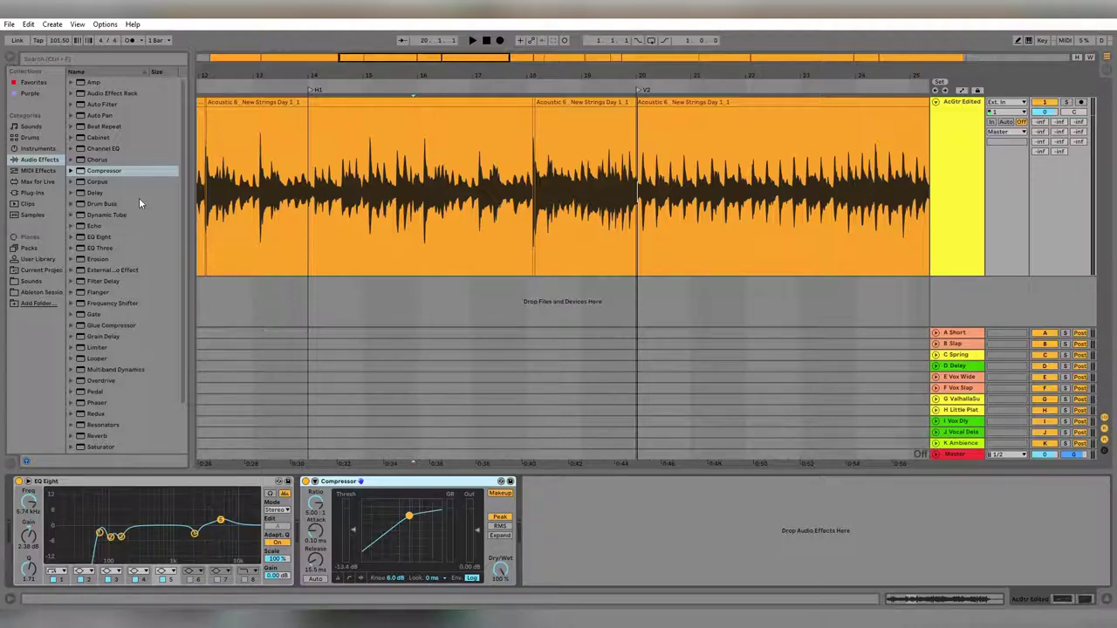
left_click(124, 325)
double_click(124, 324)
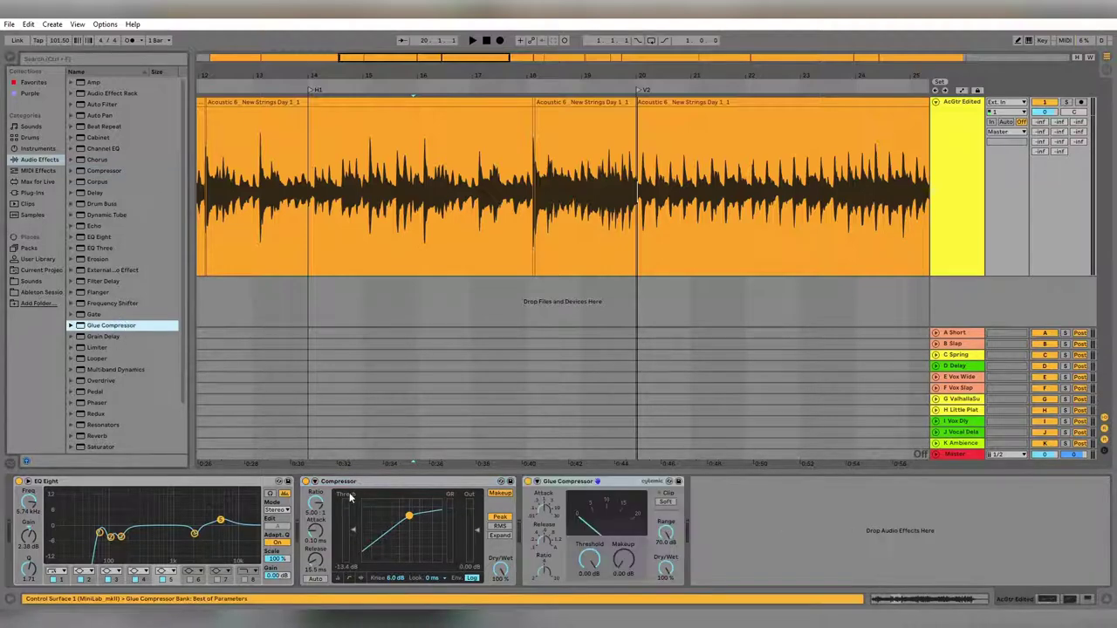
Bypass the original Compressor so that only the Glue Compressor processes the guitar.
left_click(306, 482)
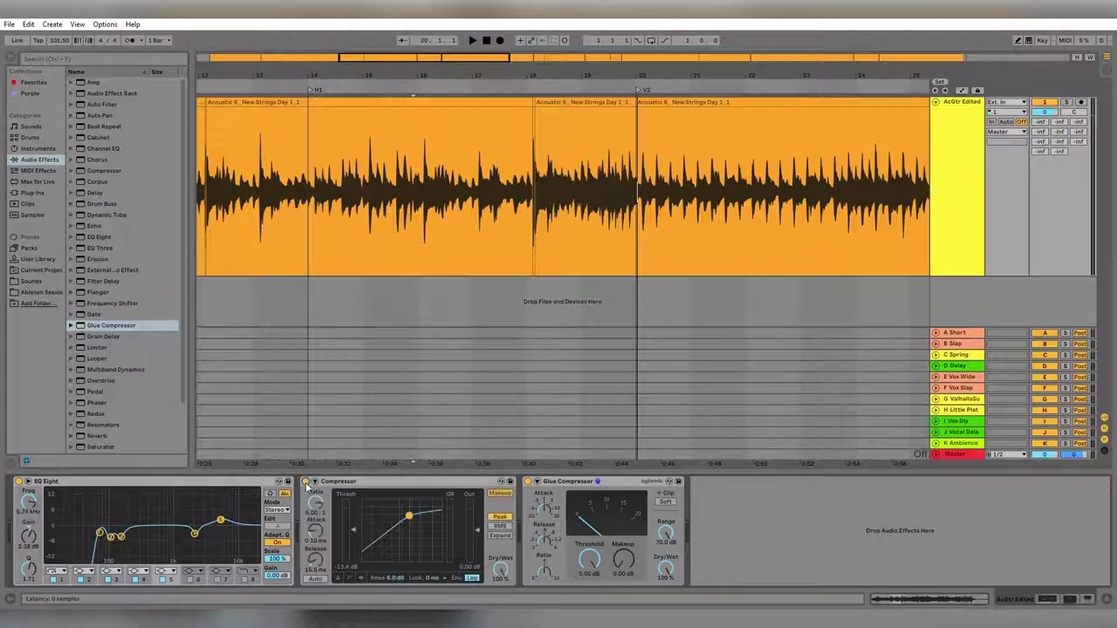
left_click(499, 495)
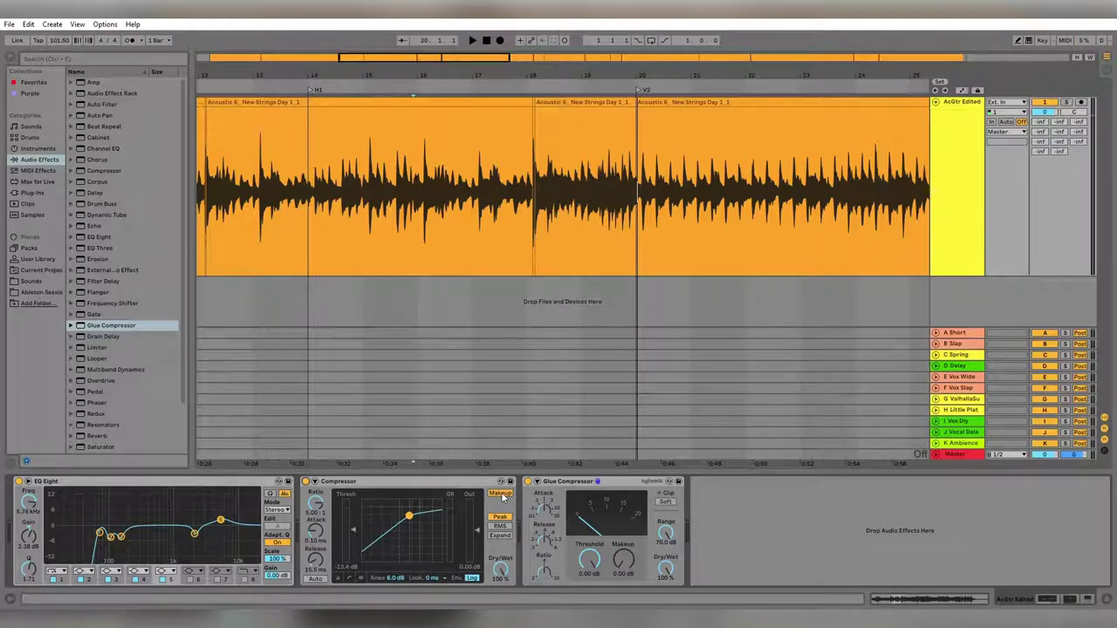
left_click(307, 481)
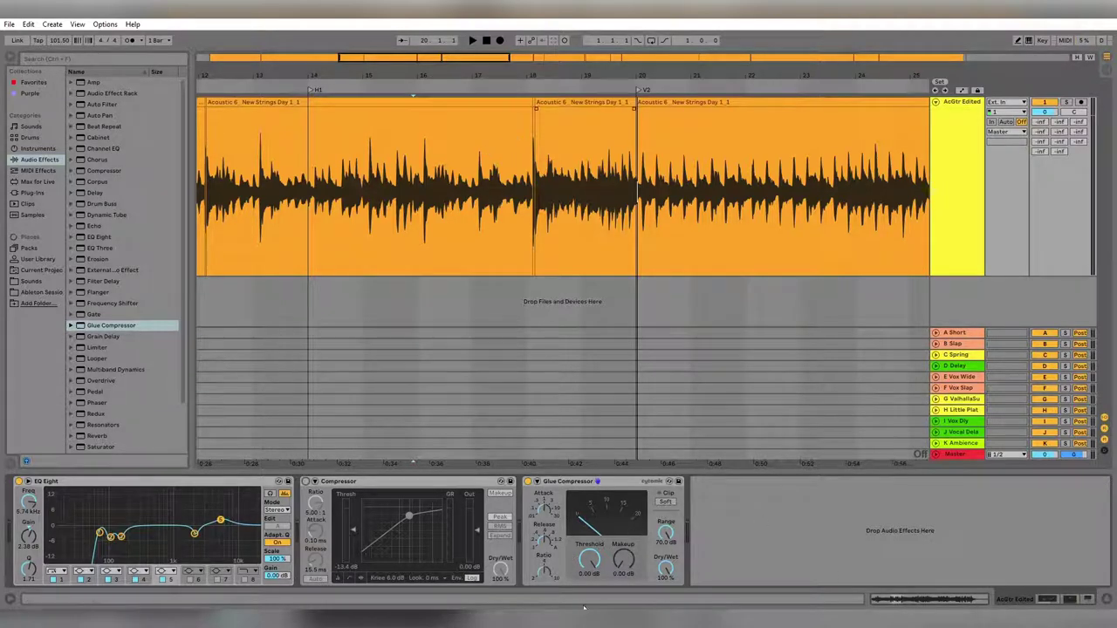
Audition the guitar while setting the Glue Compressor threshold to -15.2 dB and its makeup gain to 4.76 dB.
key("space")
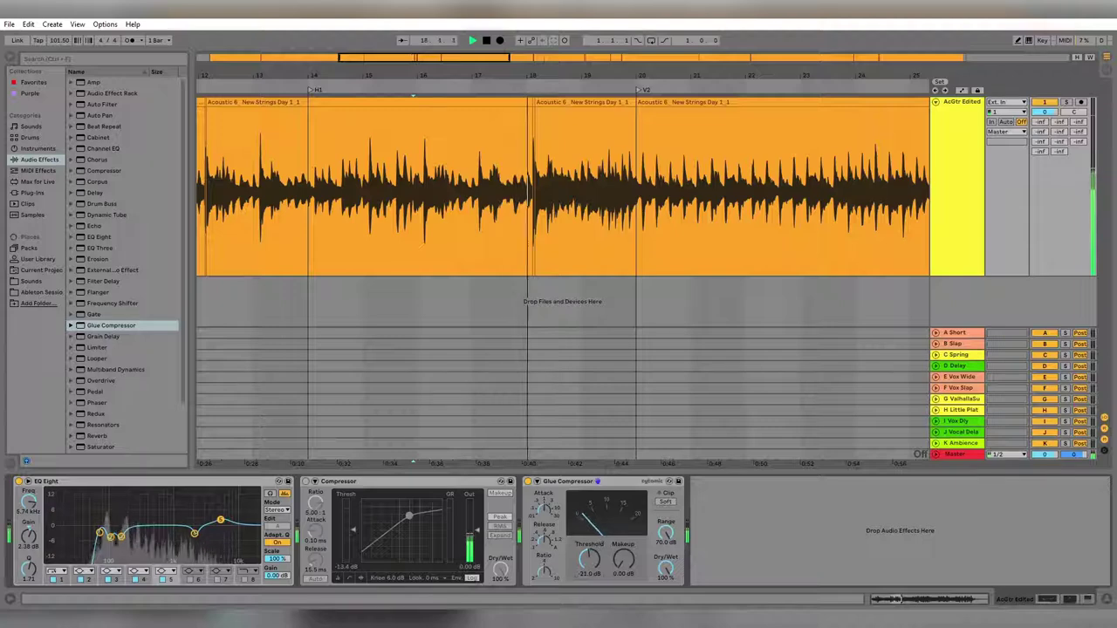
key("space")
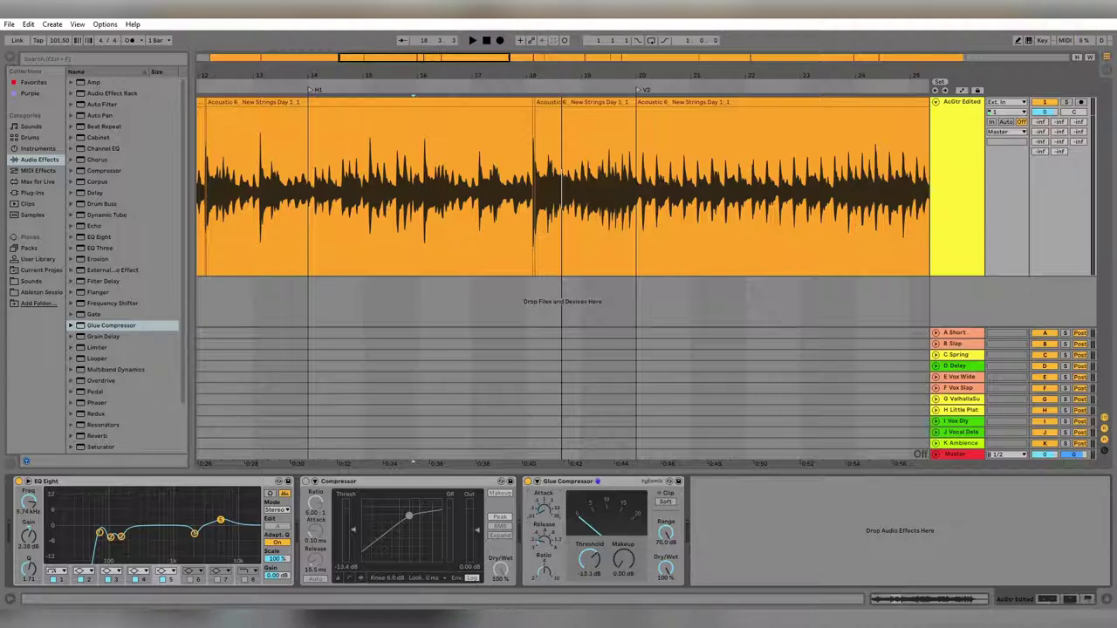
key("space")
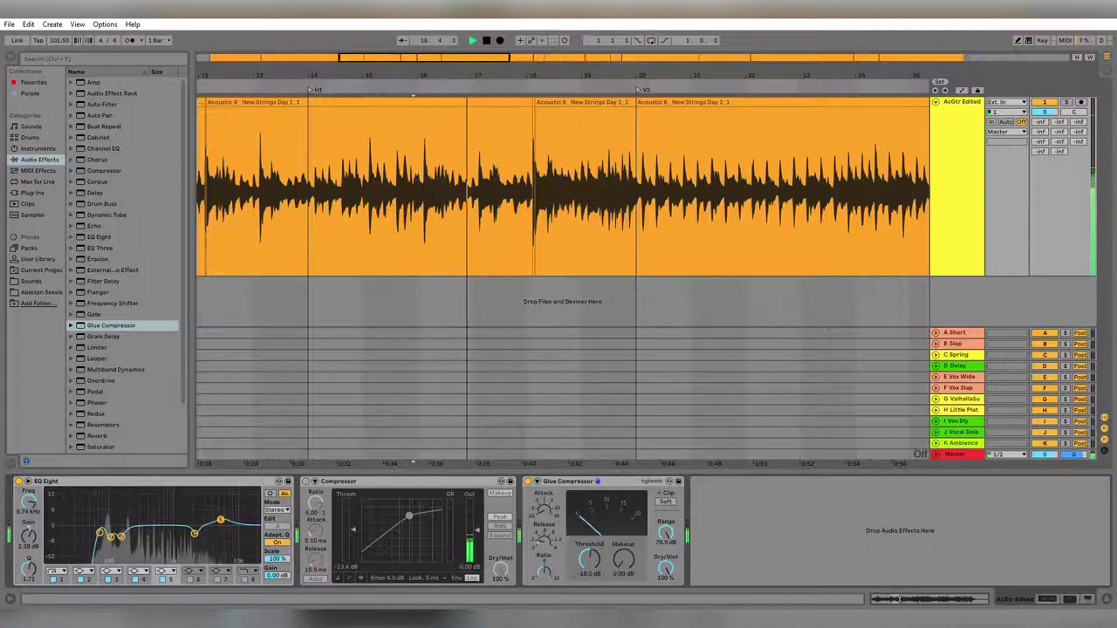
left_click_drag(592, 566, 628, 554)
key("space")
key("space")
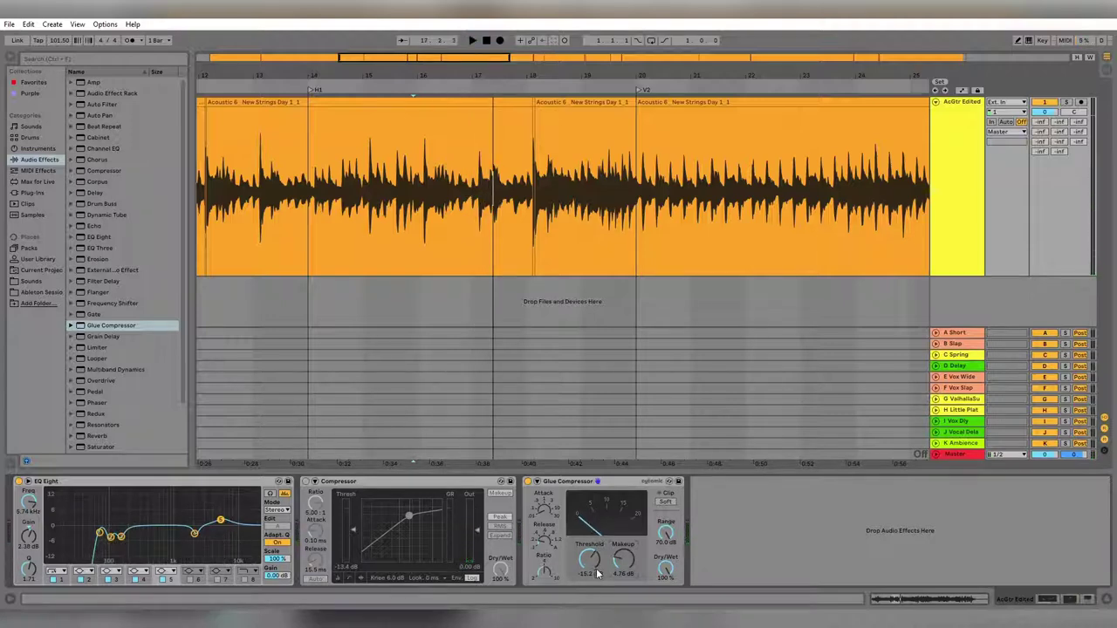
Play the guitar from about bar 15 and set the Glue Compressor threshold to -14.0 dB.
left_click(365, 177)
key("space")
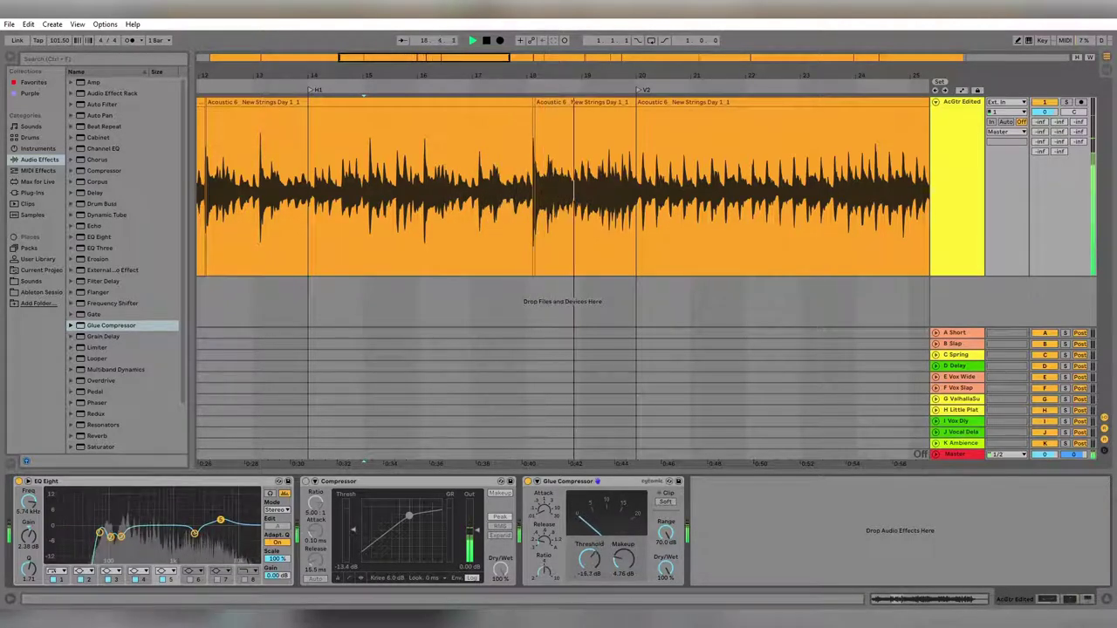
left_click_drag(588, 559, 588, 552)
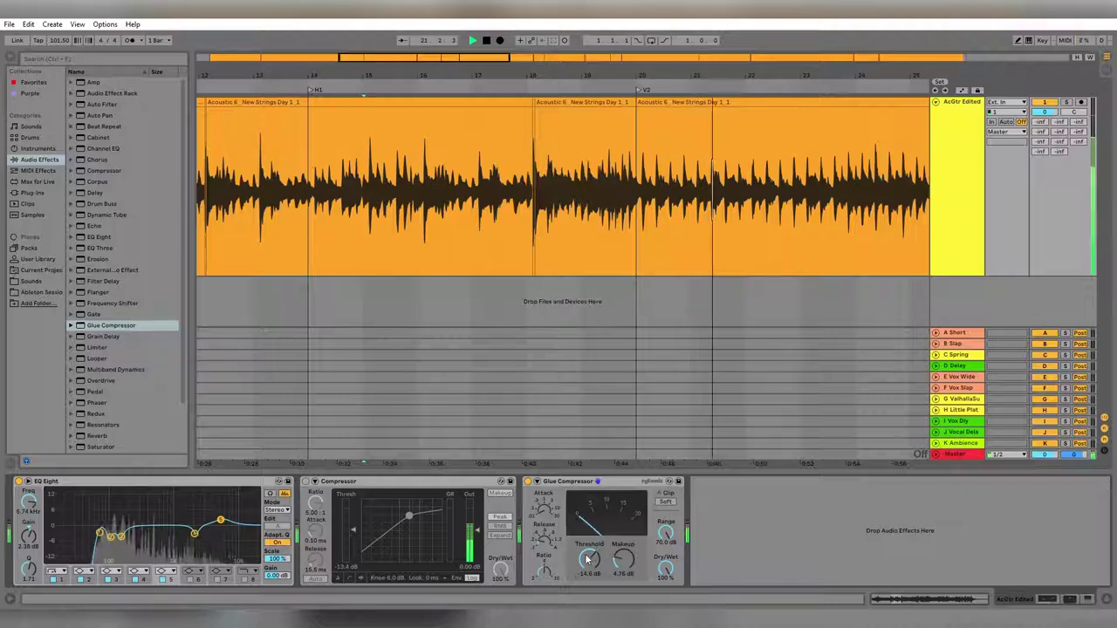
key("space")
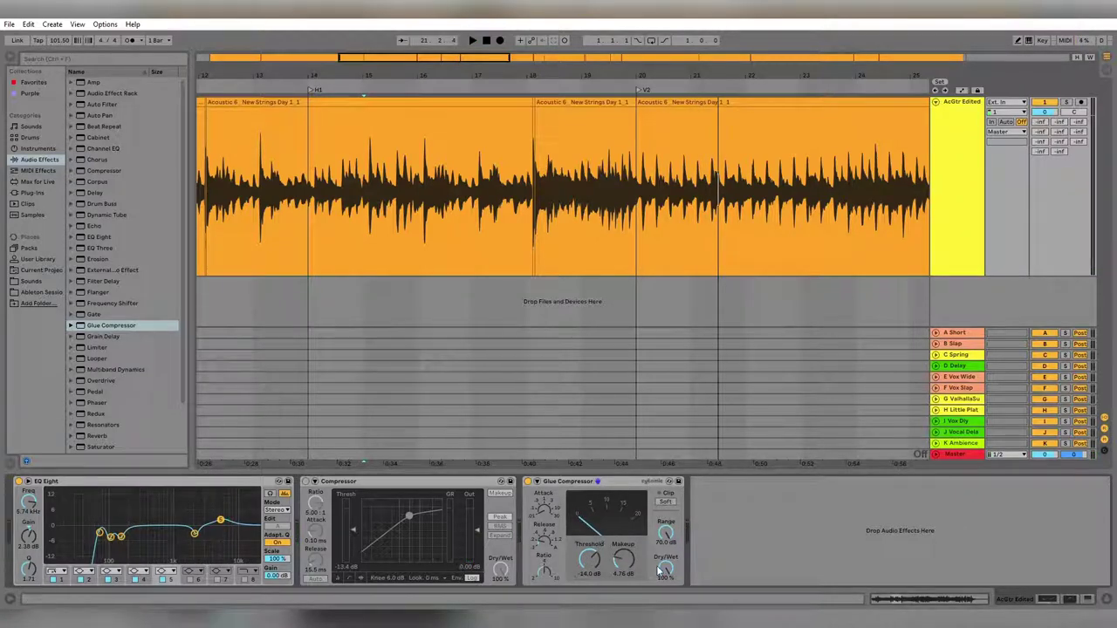
Compare the Glue Compressor at 0% and 100% Dry/Wet during playback, and set the mix to 40%.
left_click_drag(667, 569, 668, 619)
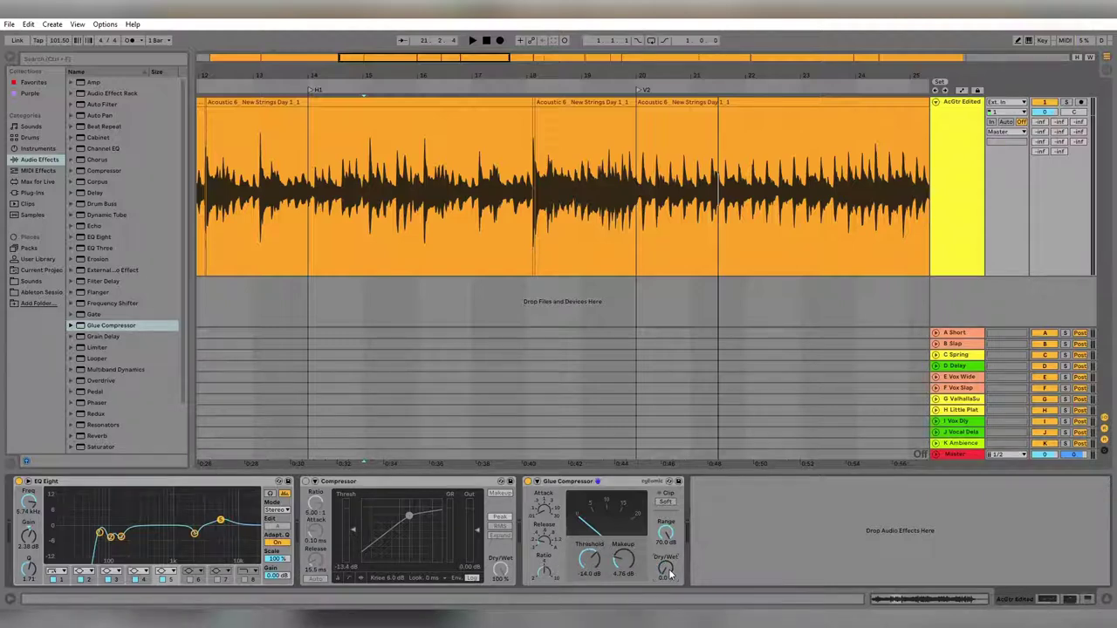
key("space")
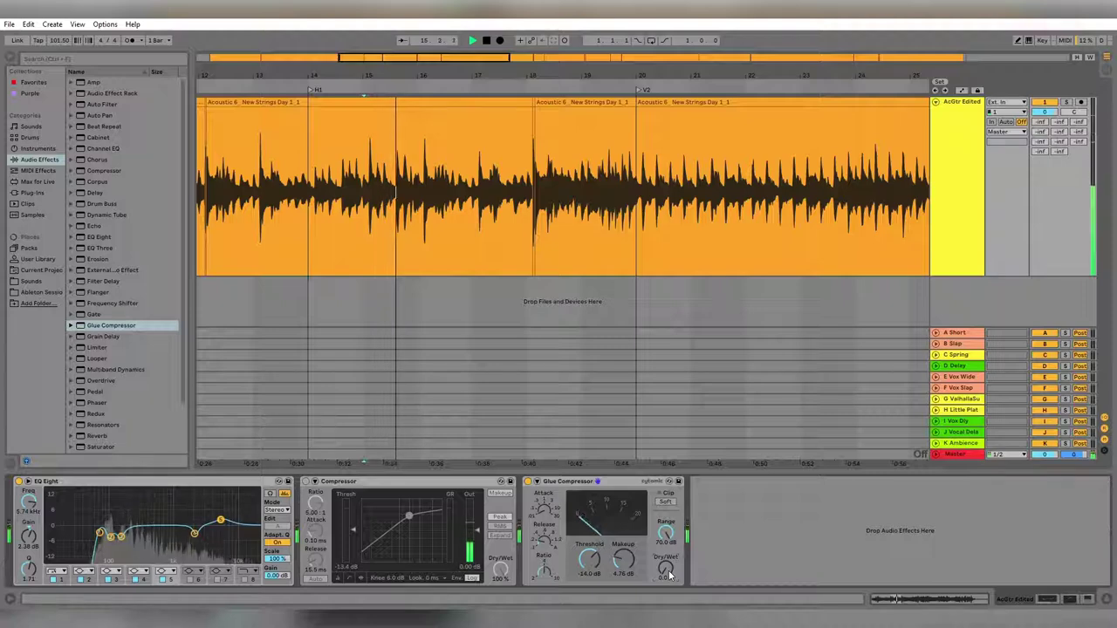
key("space")
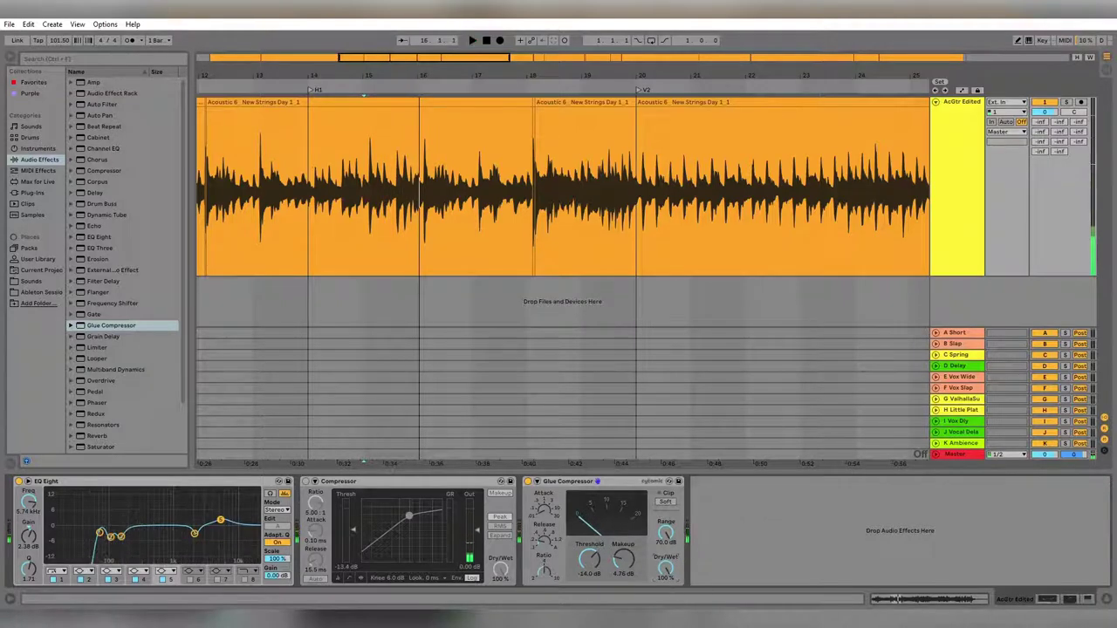
key("space")
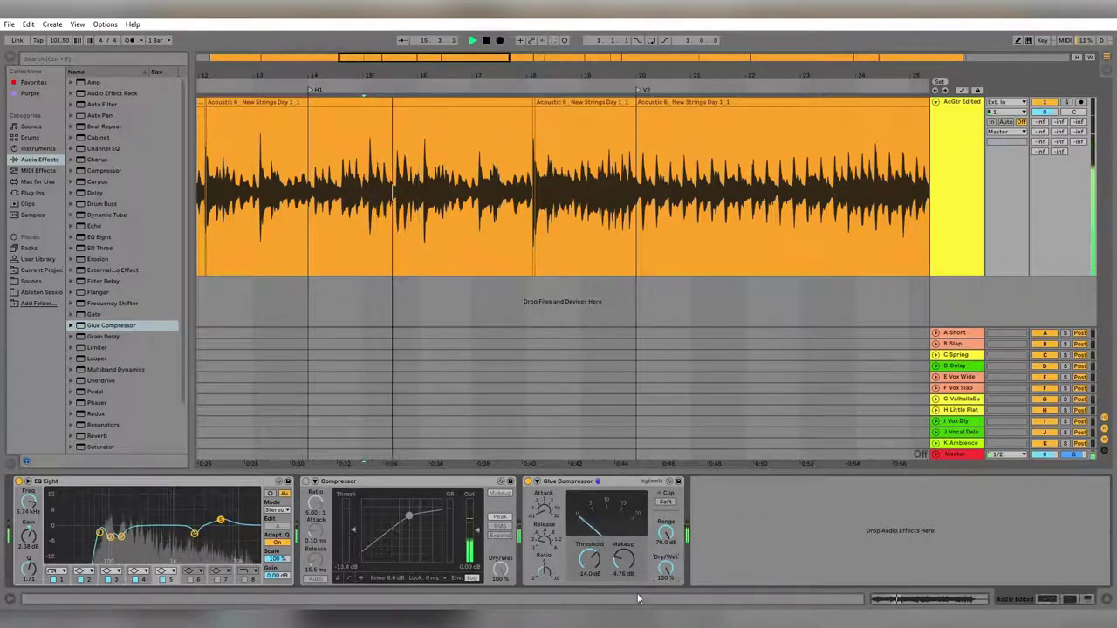
left_click_drag(666, 568, 666, 602)
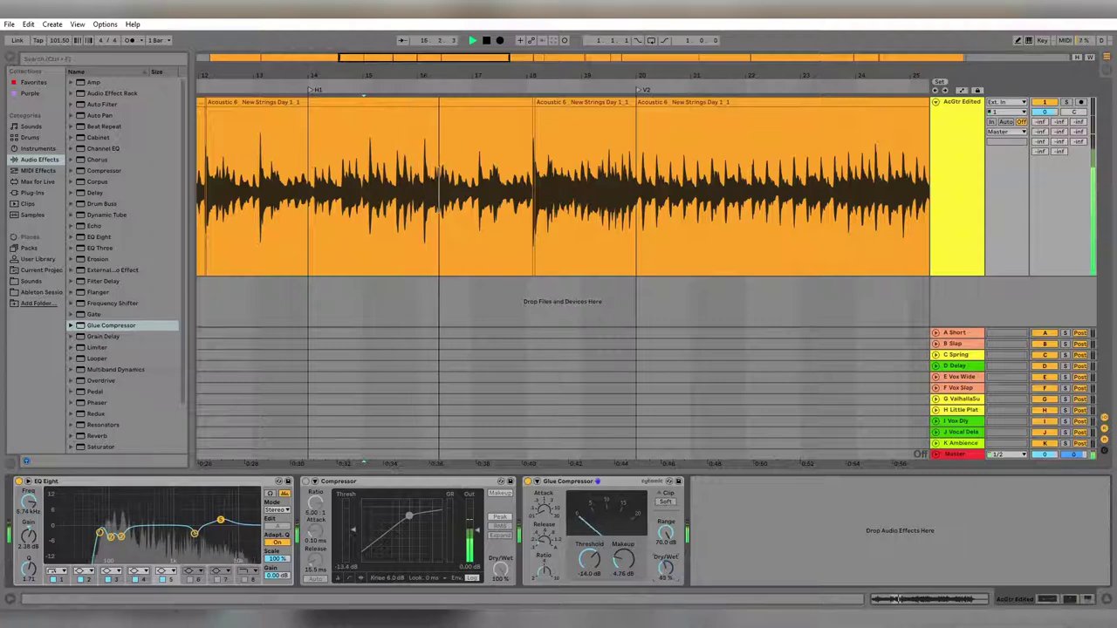
Audition the guitar while setting the Glue Compressor threshold to -22.2 dB and its Dry/Wet mix to 34%.
key("space")
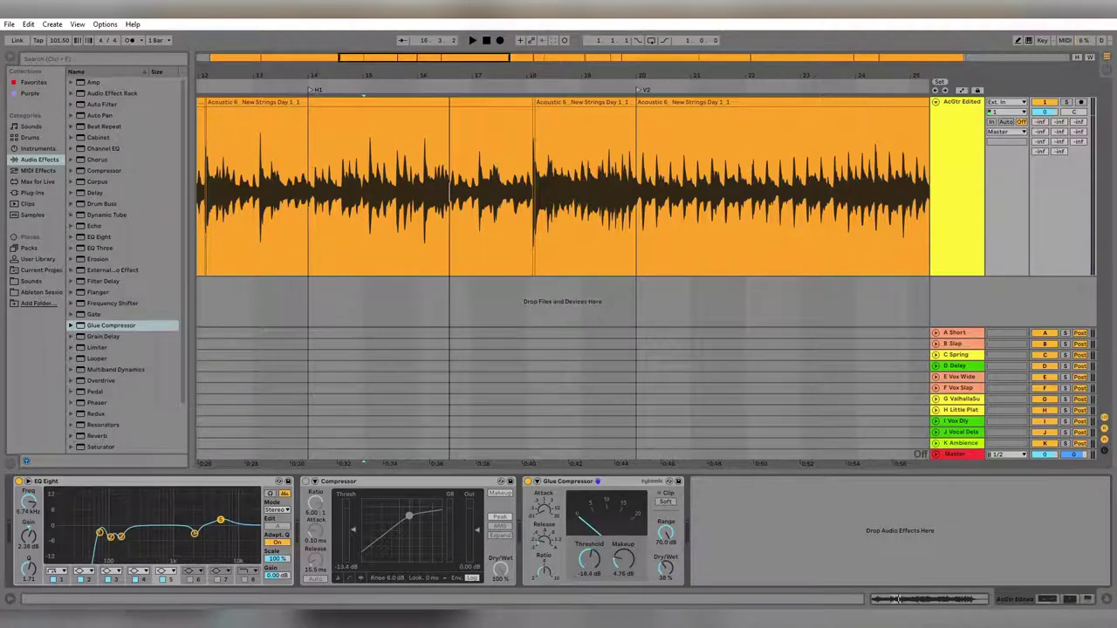
key("space")
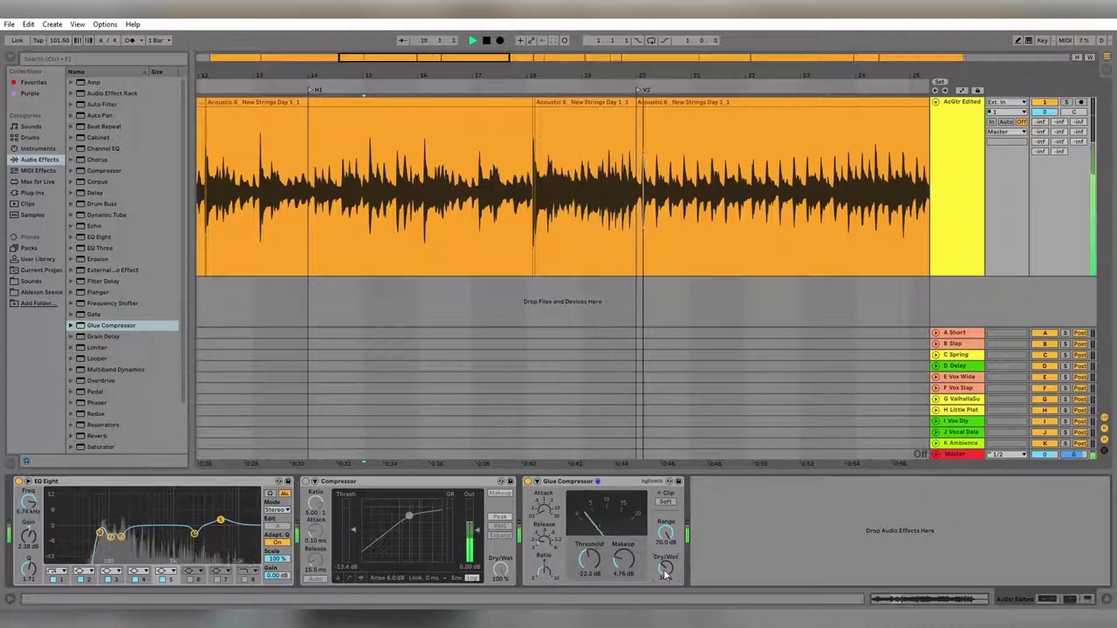
key("space")
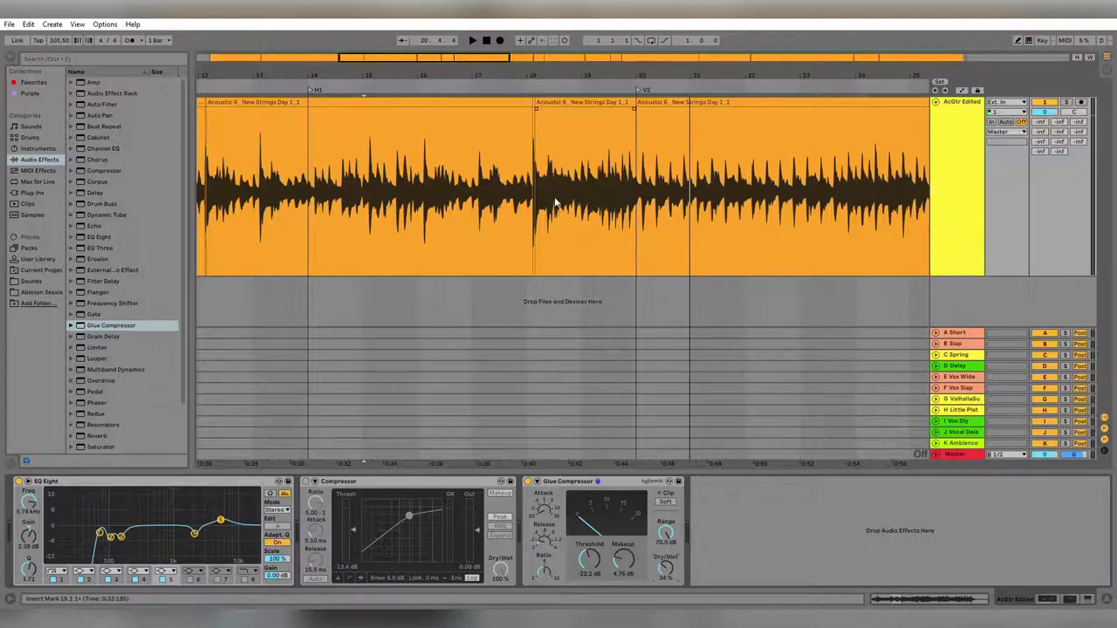
Play the guitar again from about bar 15 and set the Glue Compressor threshold to -19.0 dB.
scroll(561, 208, "right", 3)
scroll(574, 212, "down", 4)
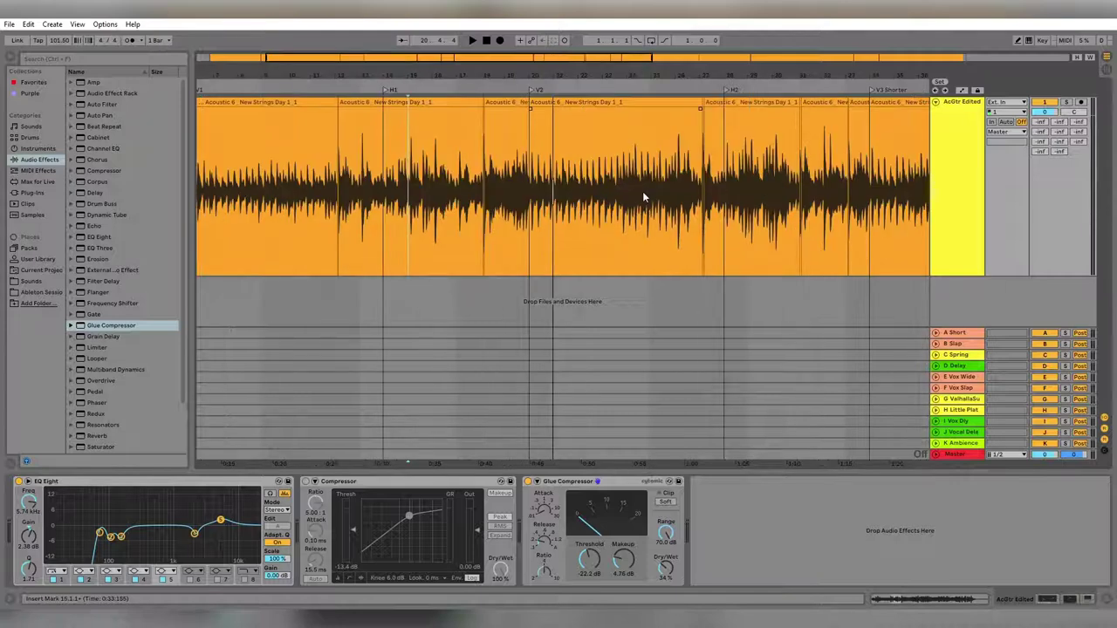
scroll(645, 209, "right", 5)
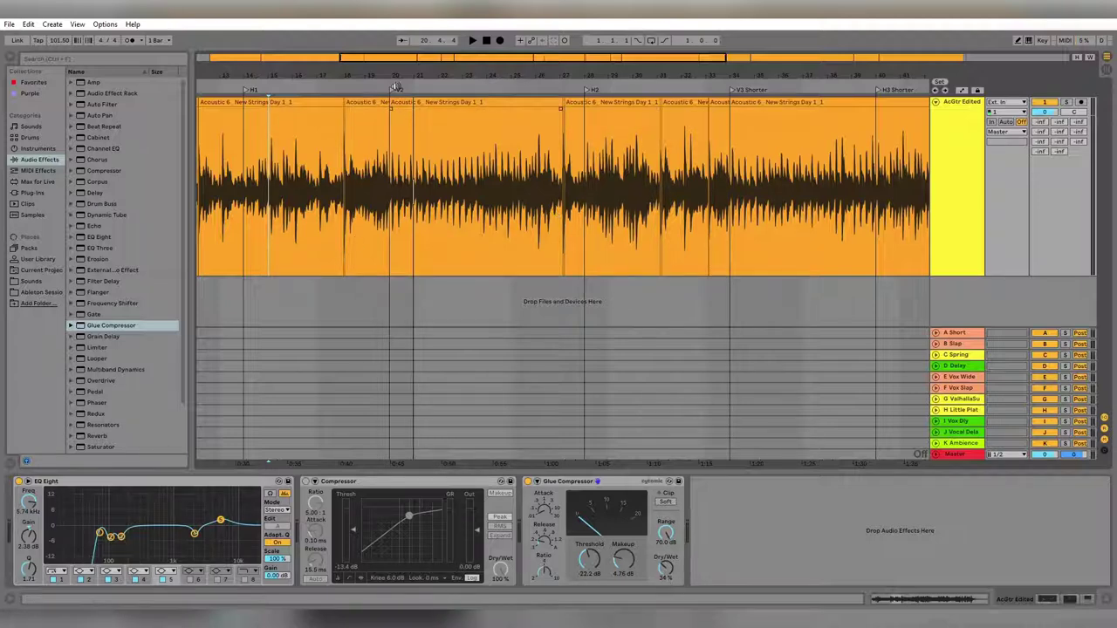
key("space")
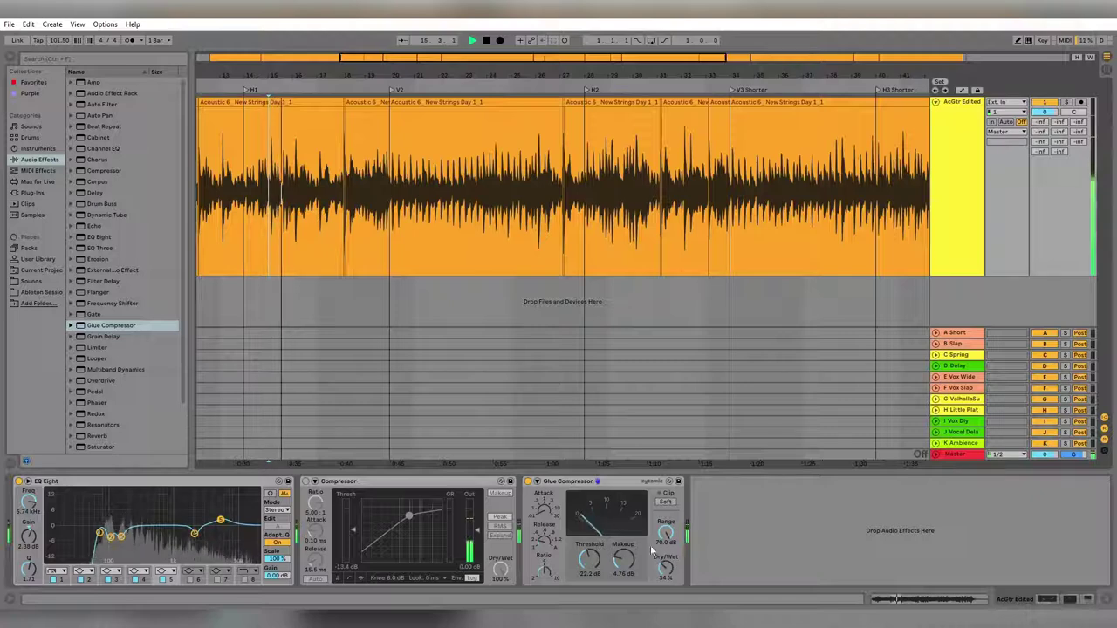
left_click_drag(594, 565, 594, 559)
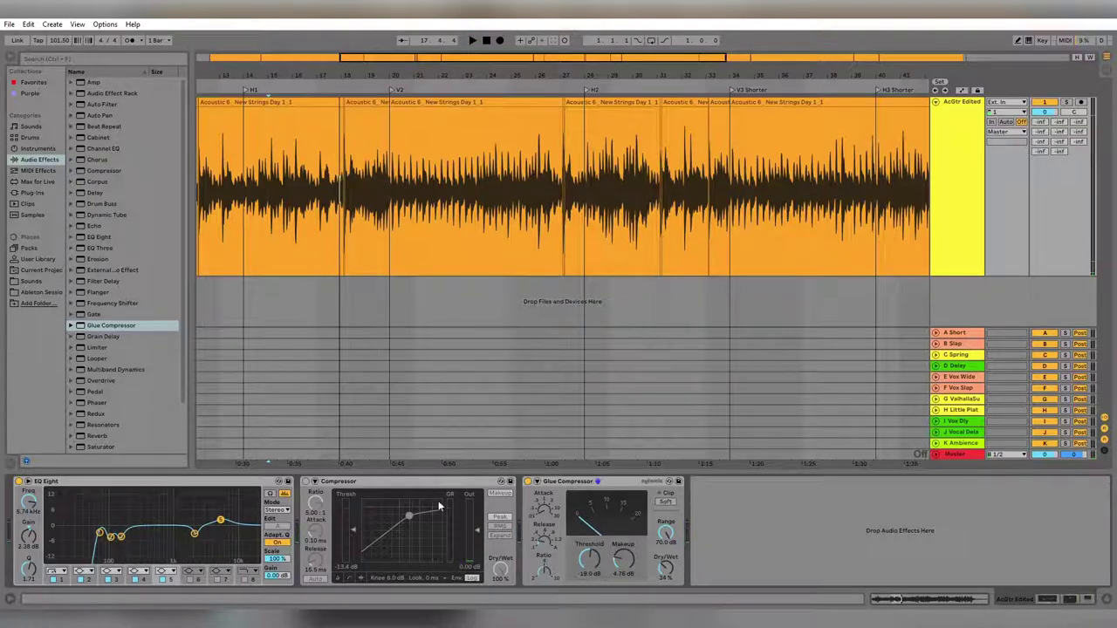
Bypass the Glue Compressor and add the Waves H-Comp Stereo plug-in to the guitar track, placing its window over the arrangement.
left_click(528, 481)
left_click(31, 192)
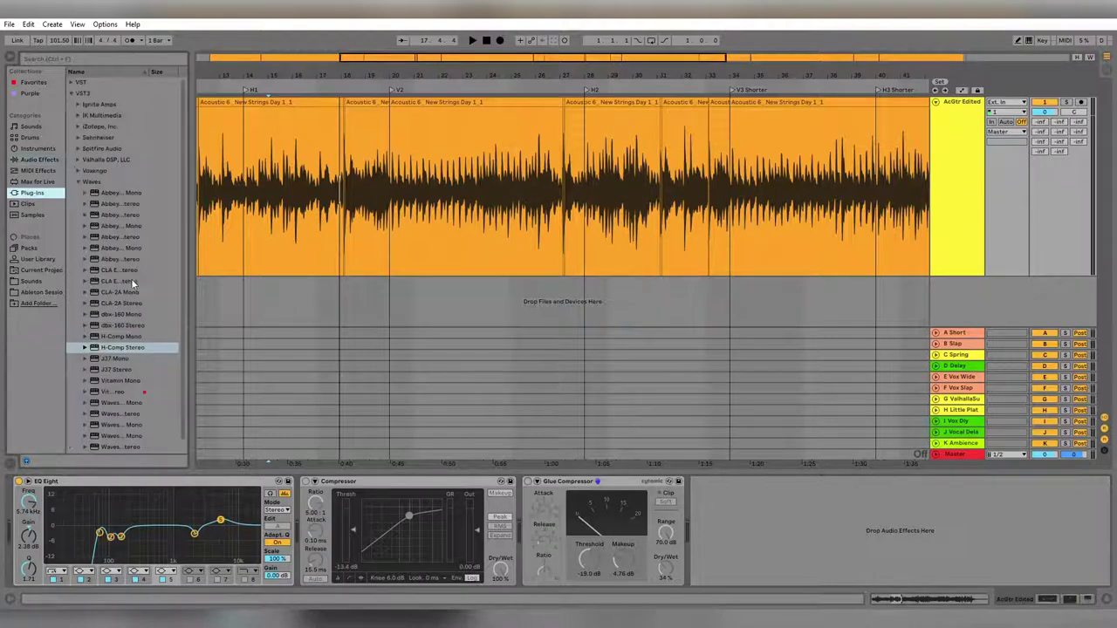
double_click(126, 350)
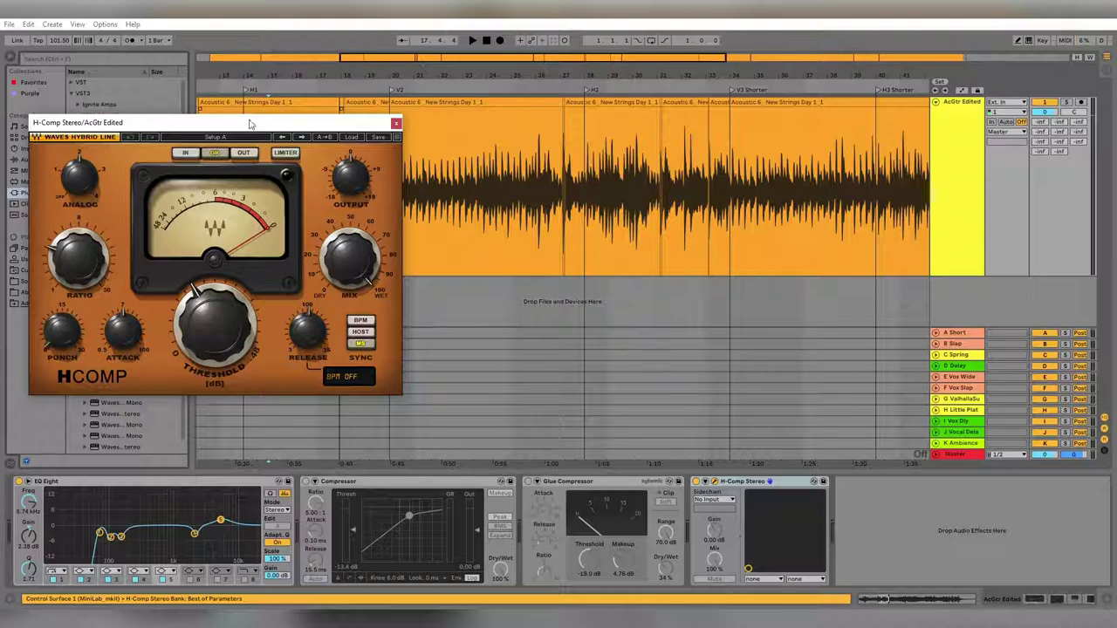
left_click_drag(250, 123, 522, 267)
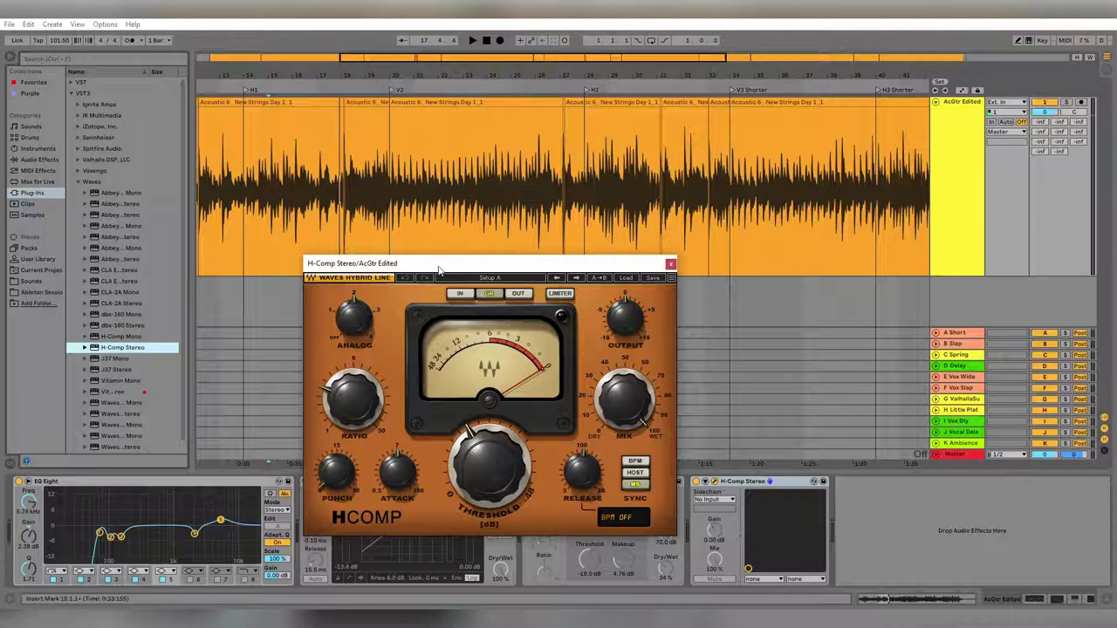
left_click_drag(439, 269, 466, 273)
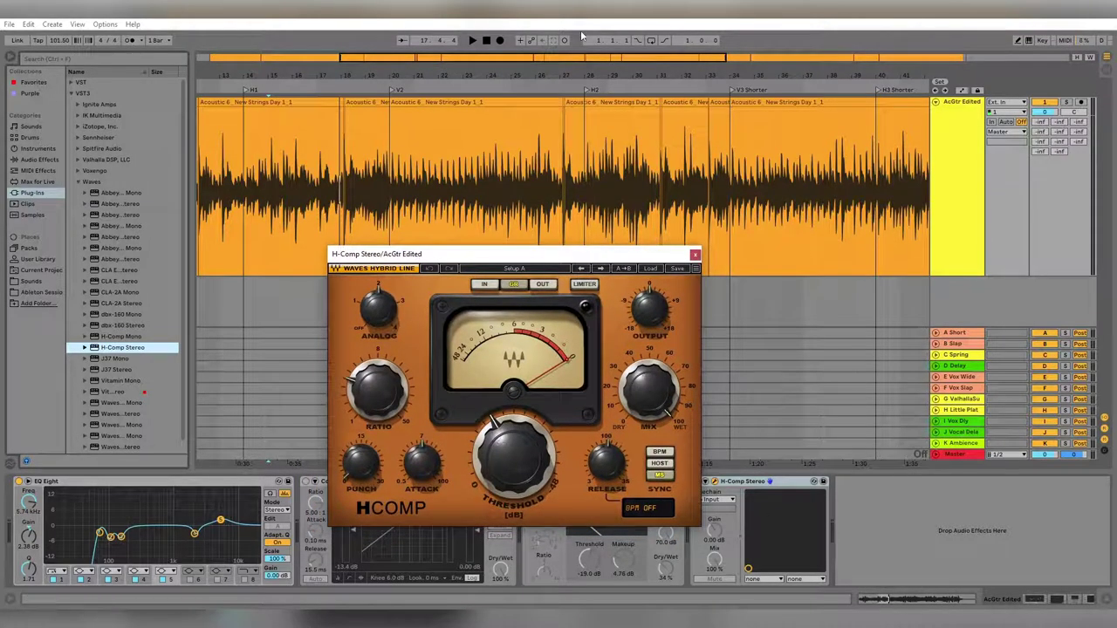
left_click_drag(658, 254, 623, 225)
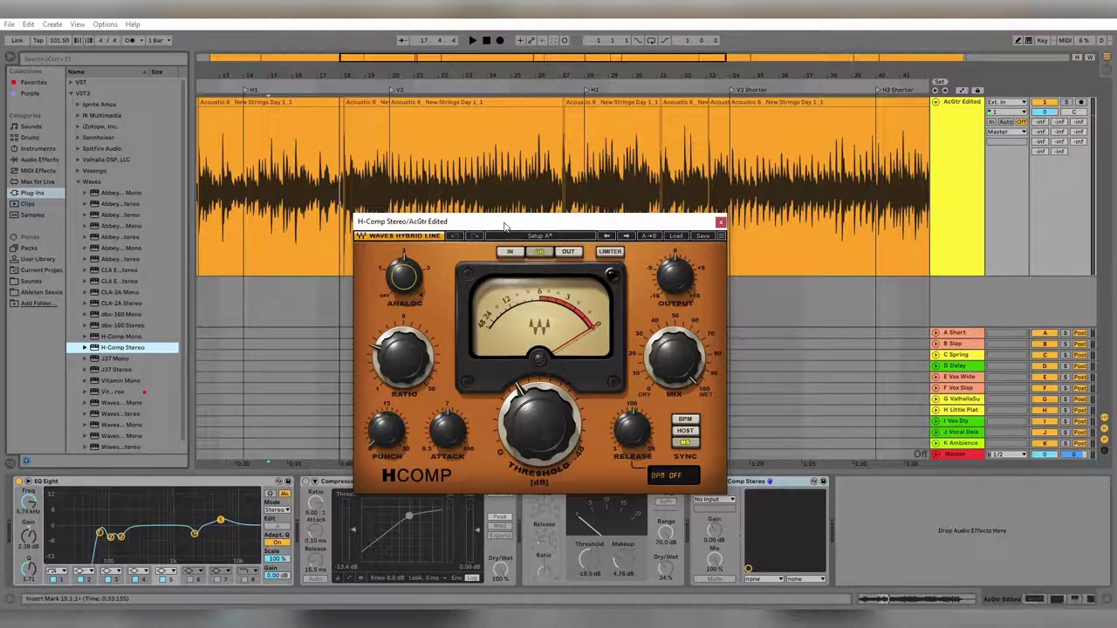
Play the guitar through H-Comp, setting its threshold to about -16 dB and its ratio to about 8.
scroll(314, 179, "up", 3)
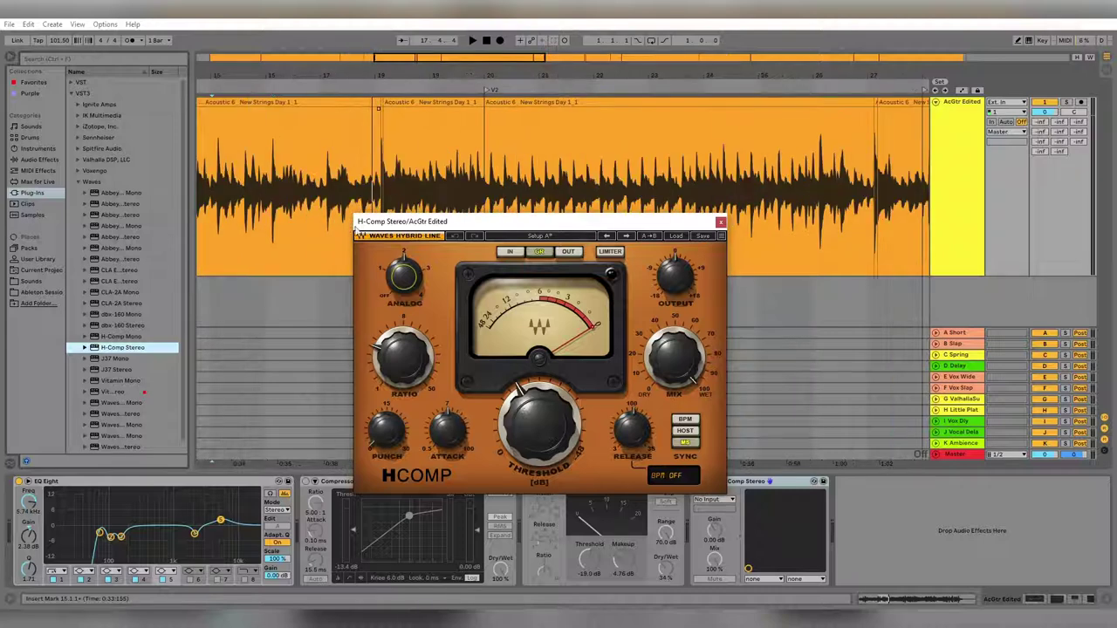
key("space")
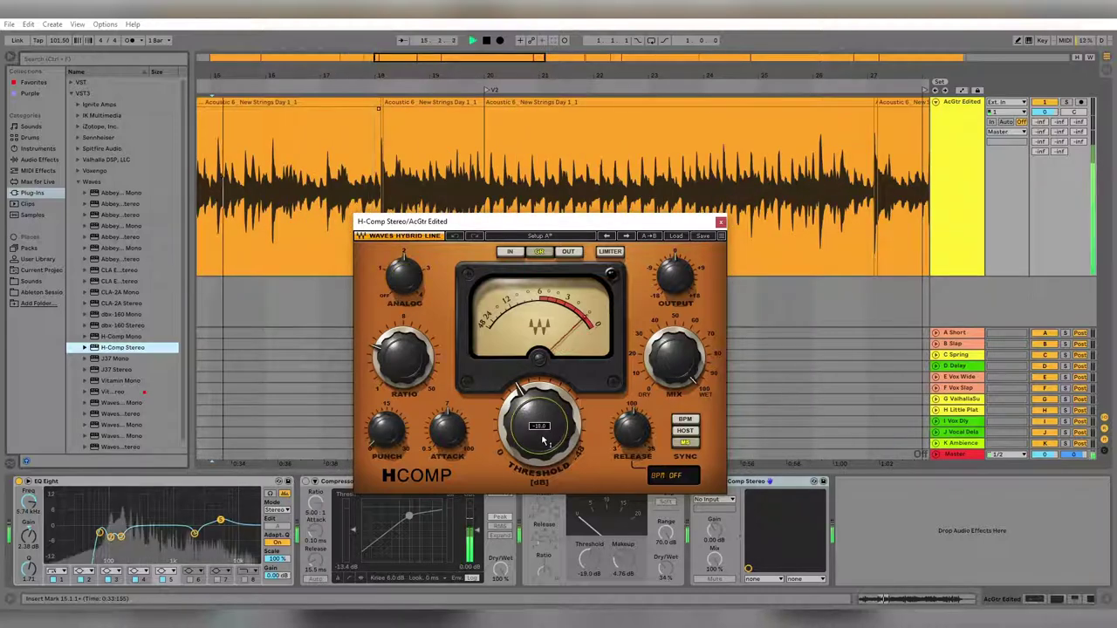
left_click_drag(540, 426, 539, 418)
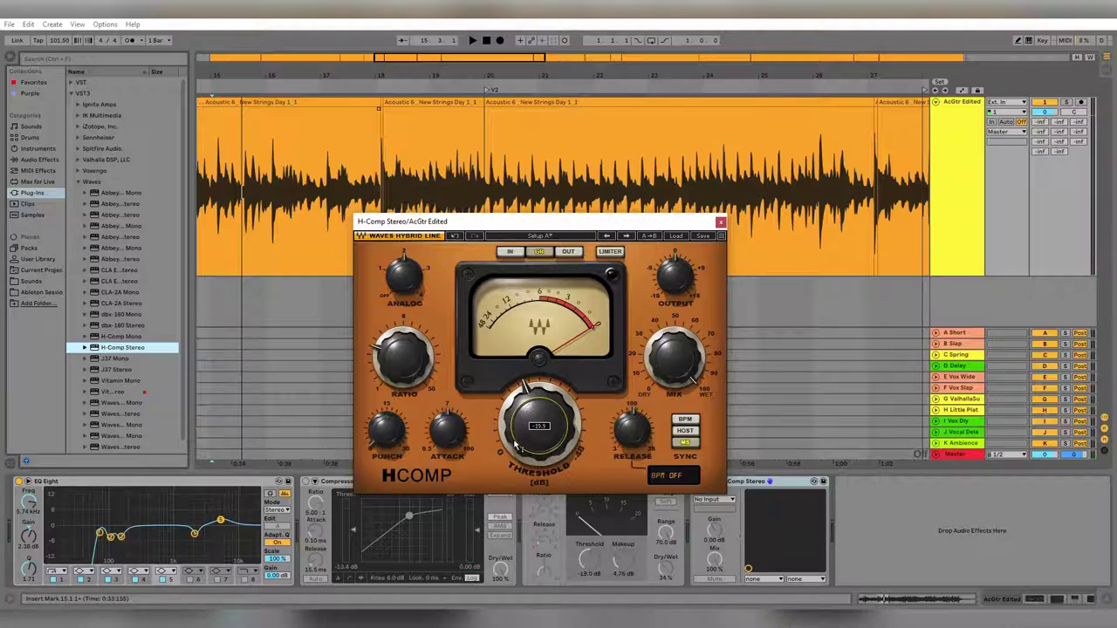
left_click_drag(398, 368, 398, 341)
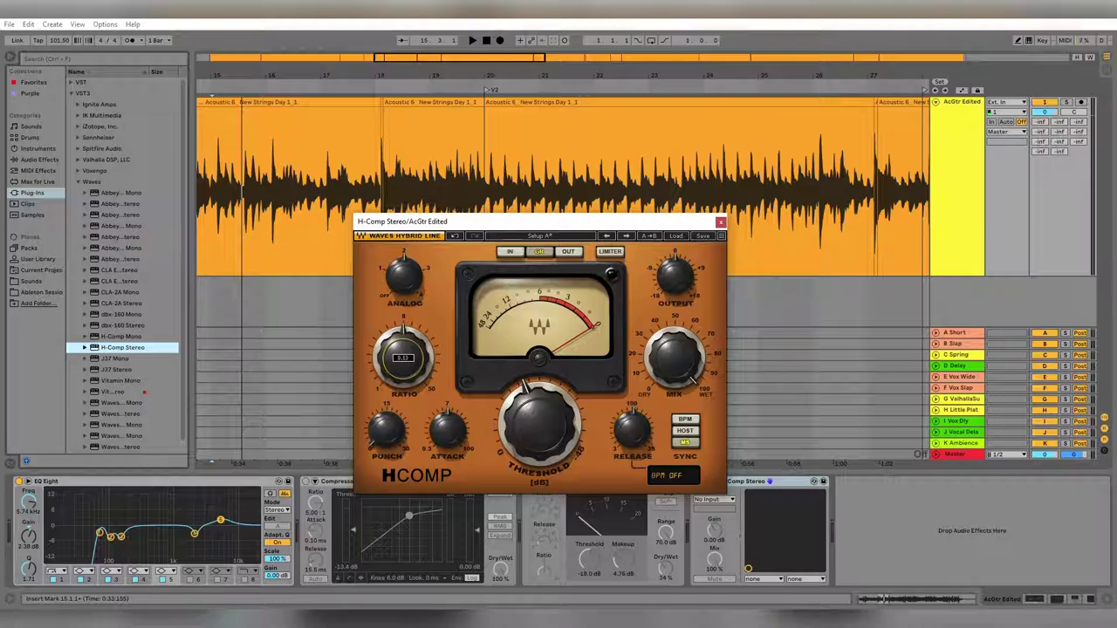
Check the H-Comp attack, release, punch and mix controls.
left_click_drag(449, 434, 449, 432)
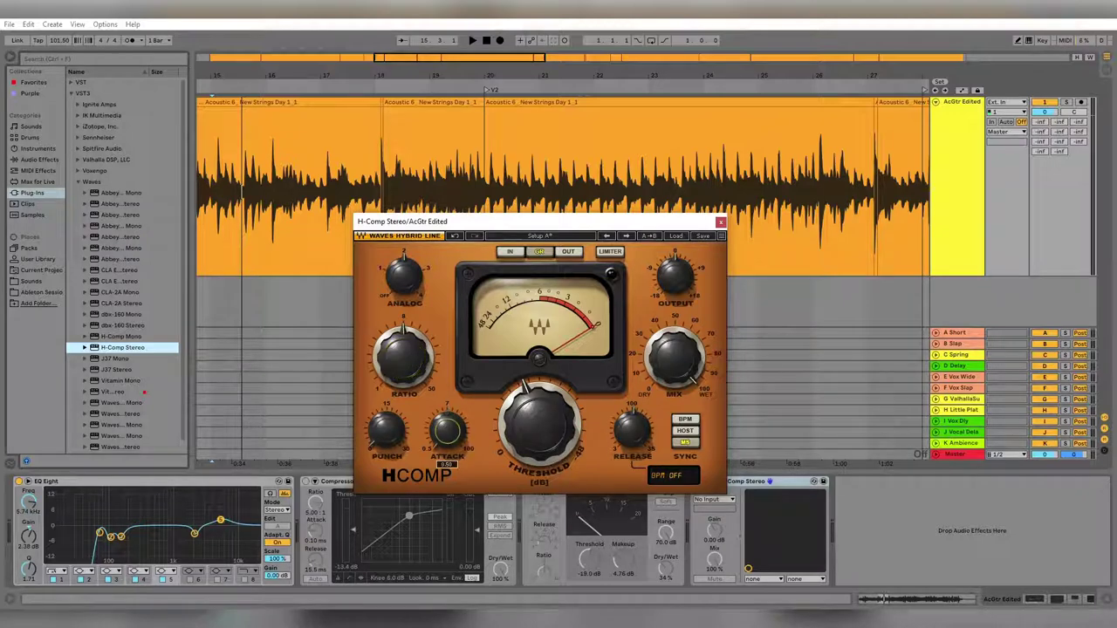
left_click(632, 427)
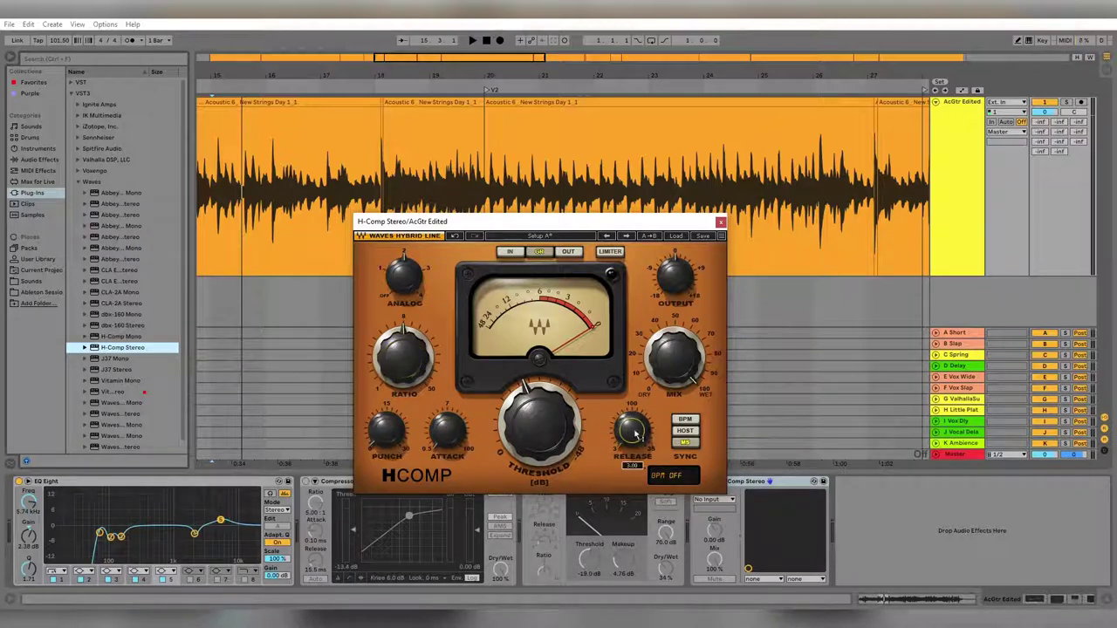
left_click(395, 427)
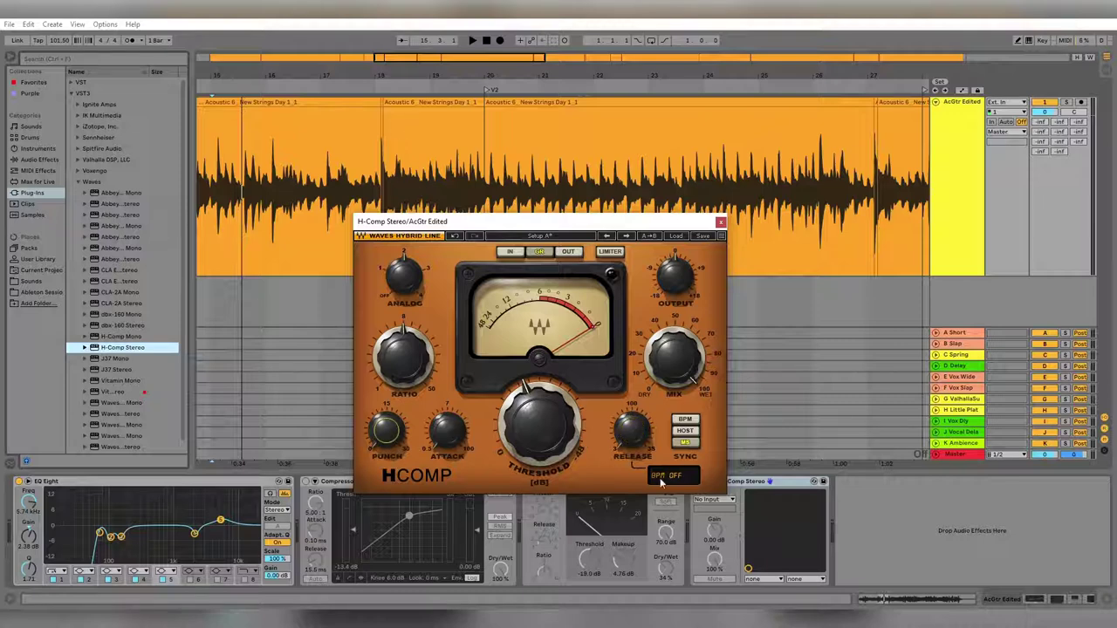
left_click(673, 358)
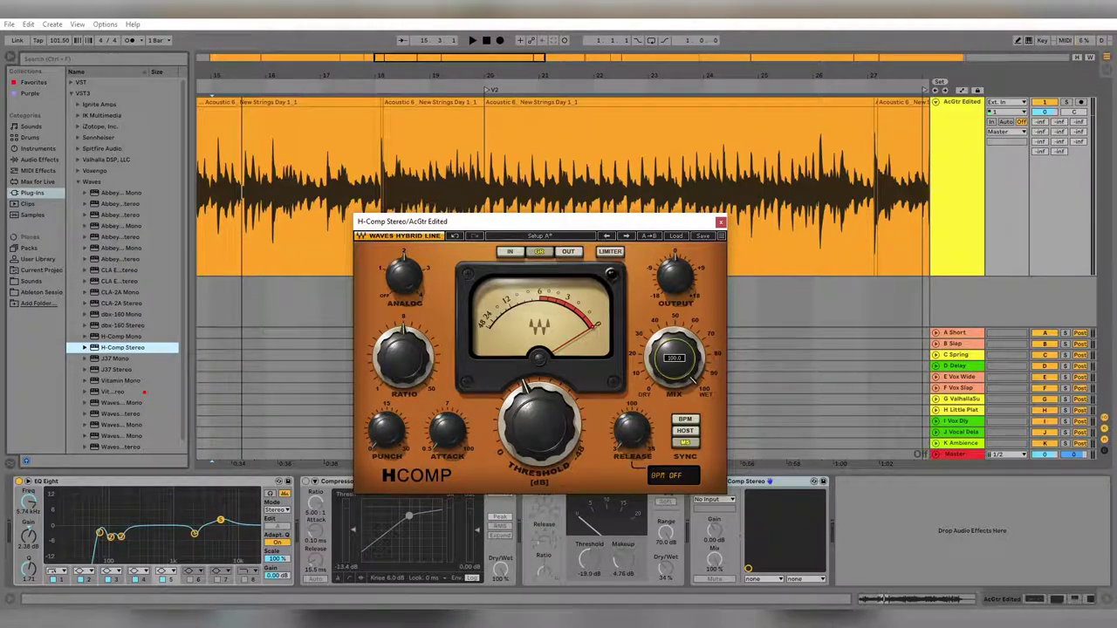
Play the guitar briefly and set the H-Comp threshold to about -12.6 dB.
left_click(539, 426)
key("space")
left_click_drag(539, 426, 539, 420)
key("space")
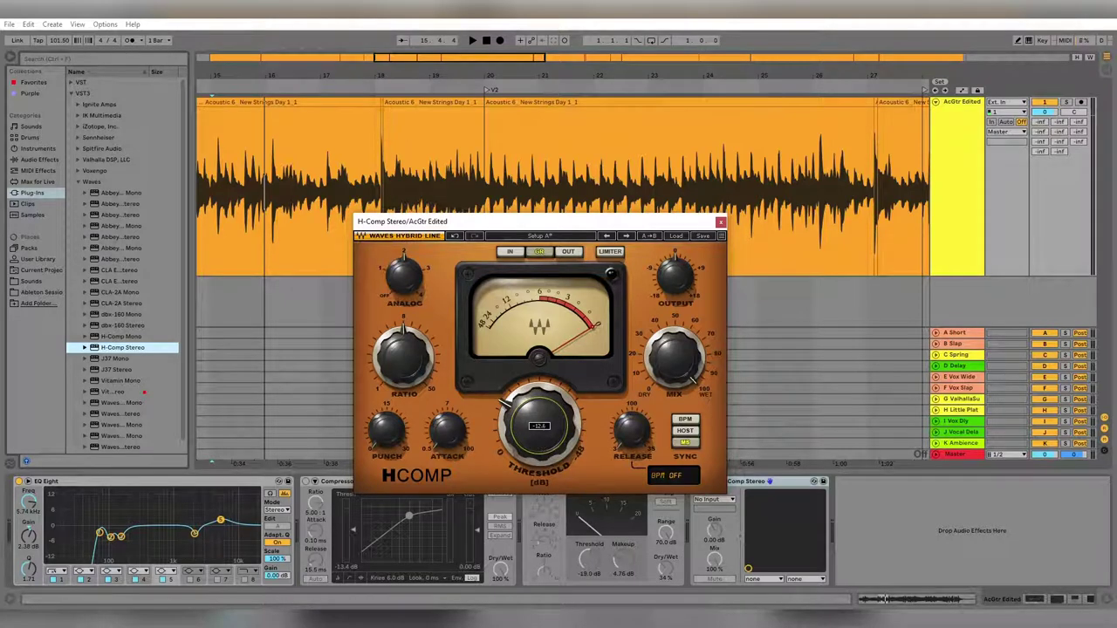
Raise the H-Comp ratio slightly during playback, set the threshold to about -13 dB and adjust the attack.
key("space")
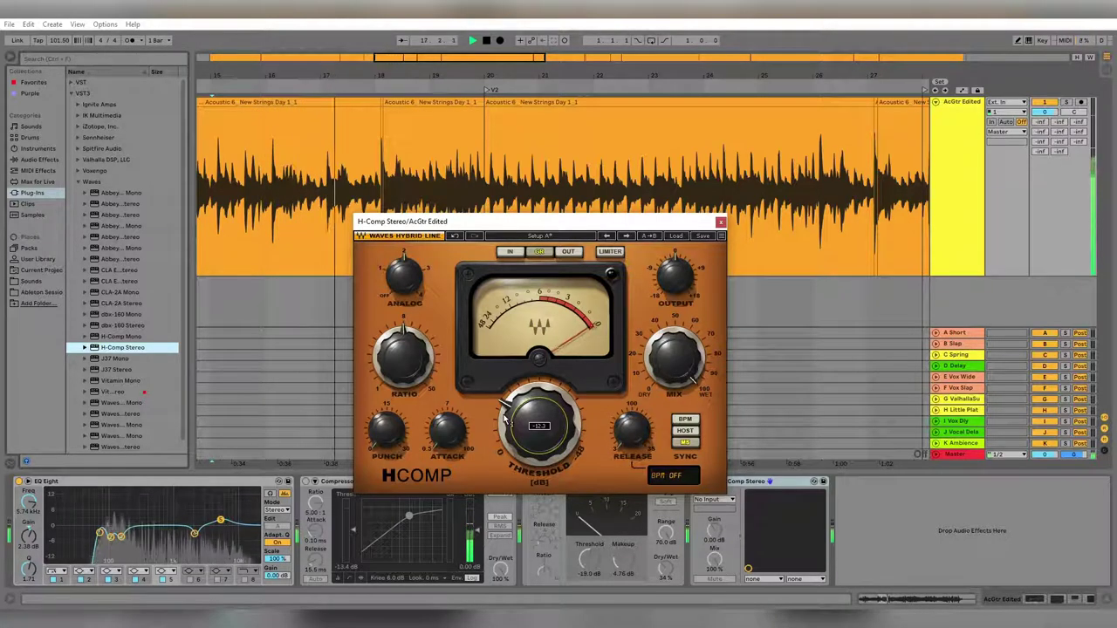
mouse_move(403, 357)
left_click_drag(408, 372, 408, 369)
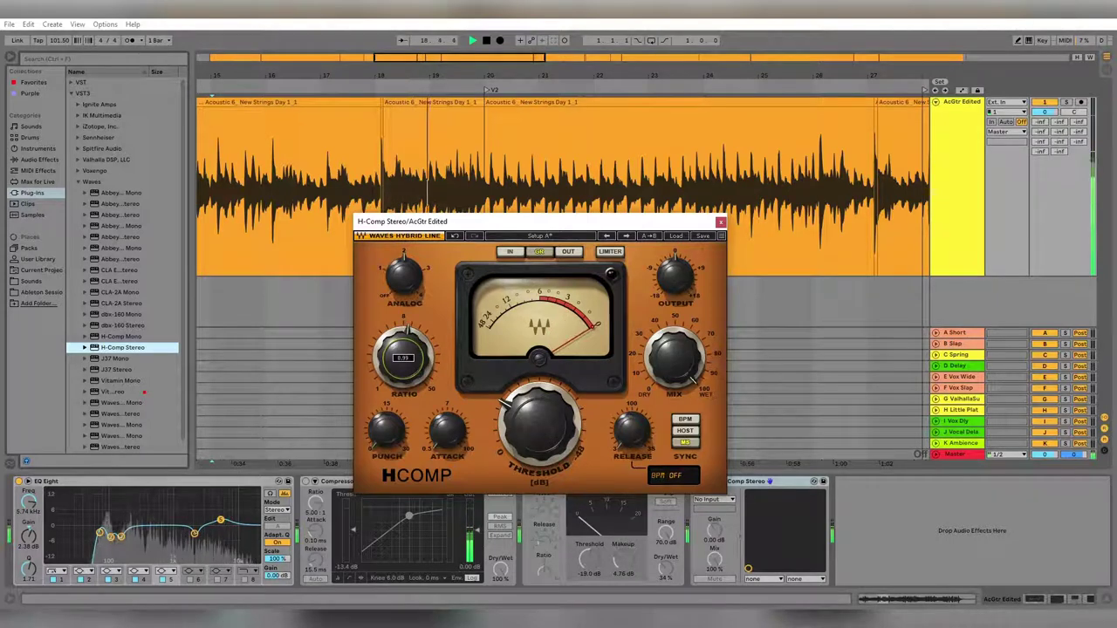
mouse_move(521, 412)
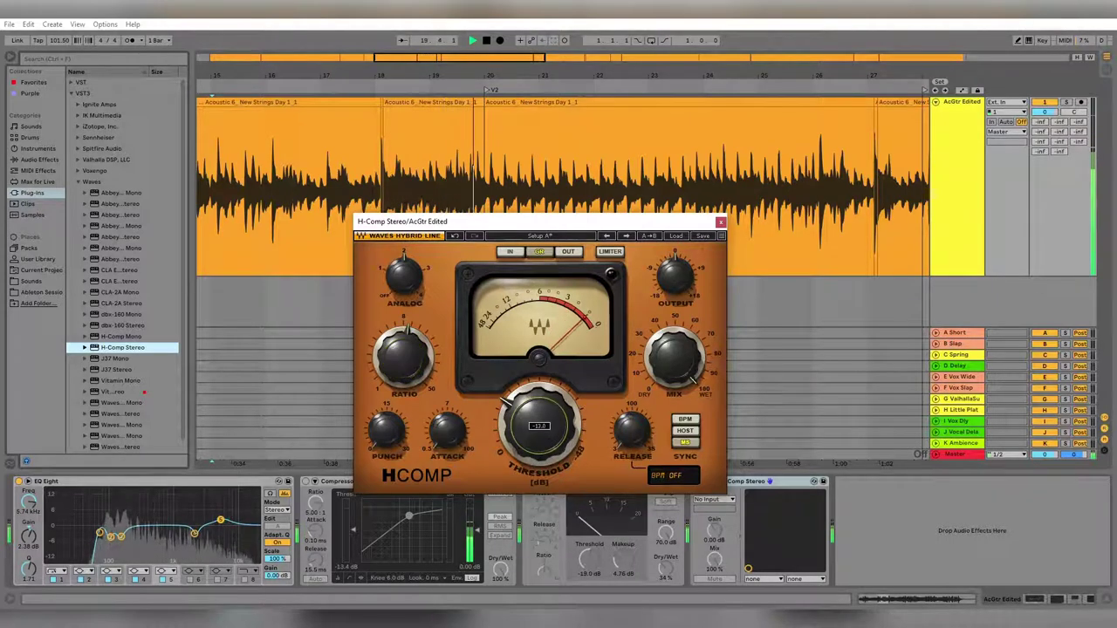
left_click_drag(460, 435, 459, 433)
mouse_move(632, 430)
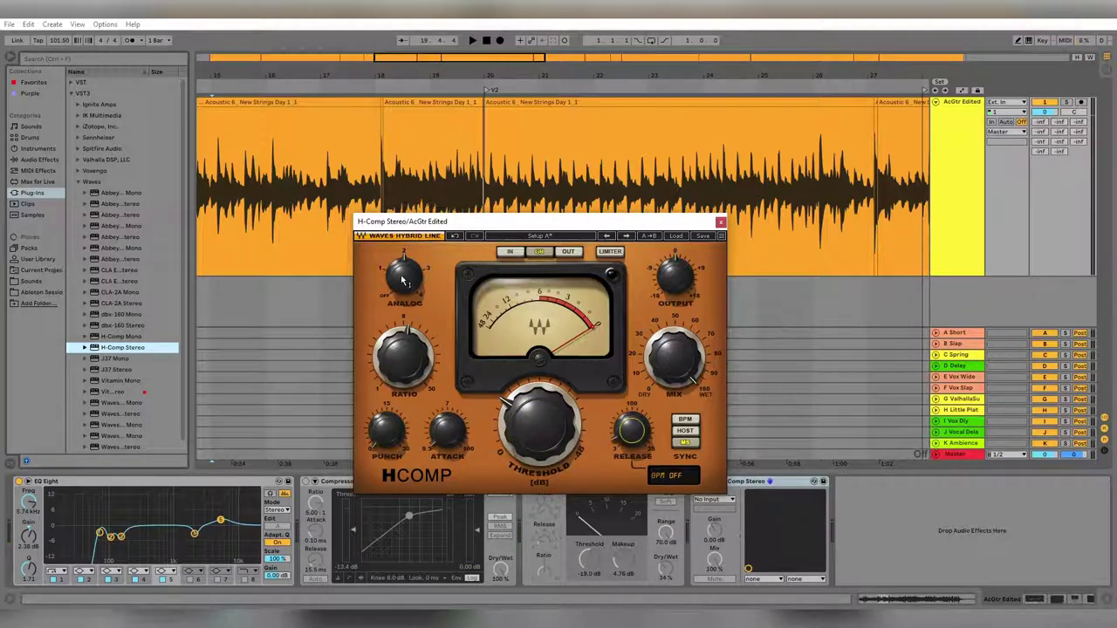
Audition the guitar while trying the H-Comp Analog control and fine-tuning its threshold.
key("space")
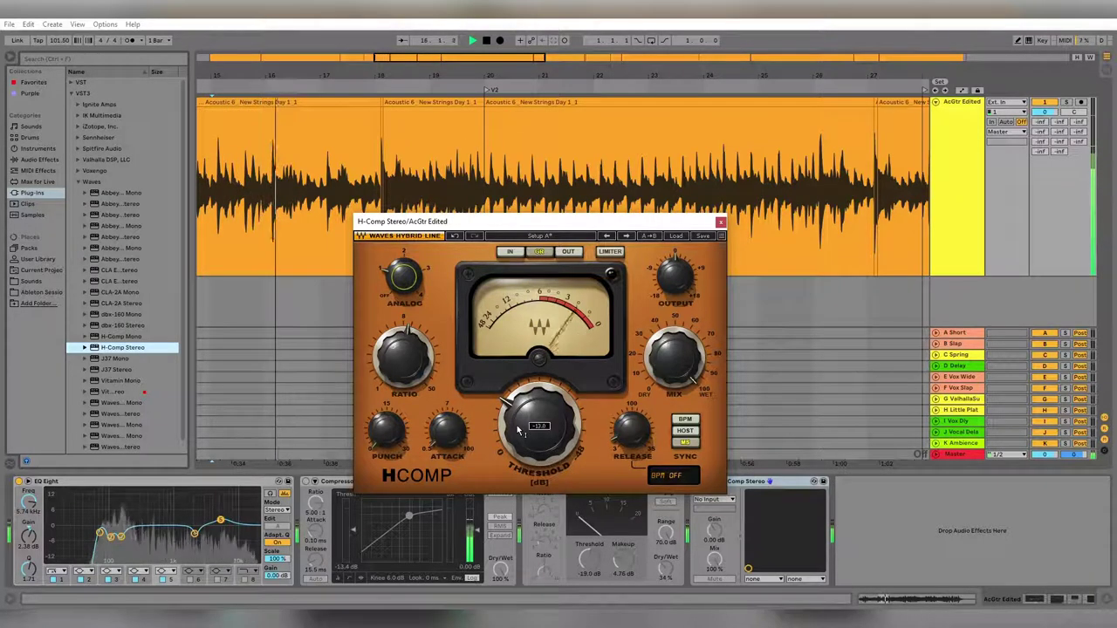
left_click_drag(408, 281, 407, 317)
left_click_drag(533, 421, 533, 414)
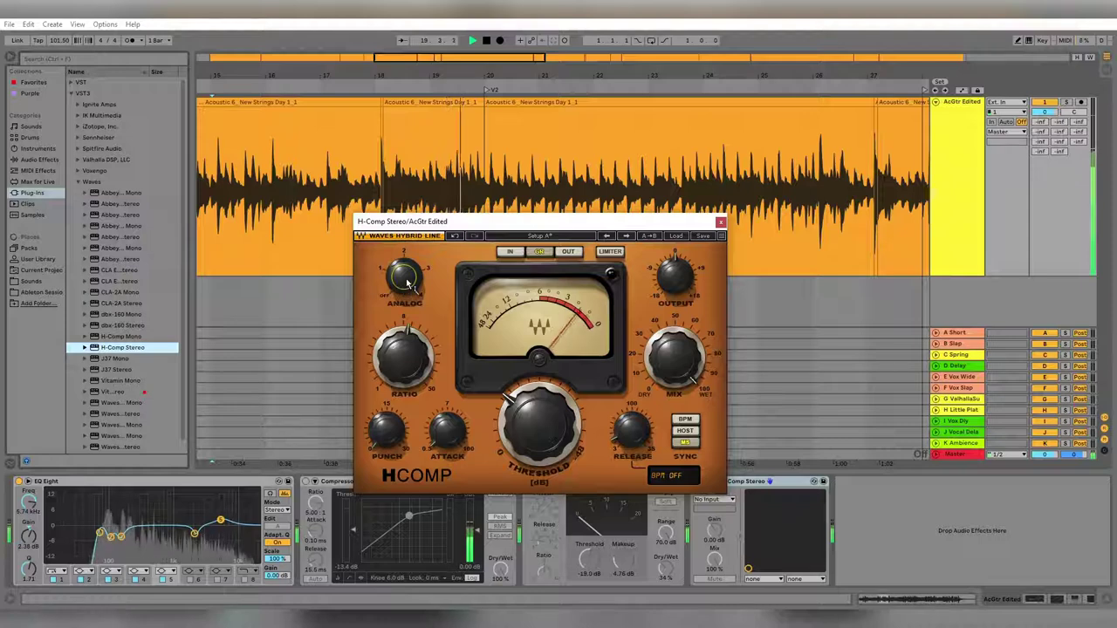
key("space")
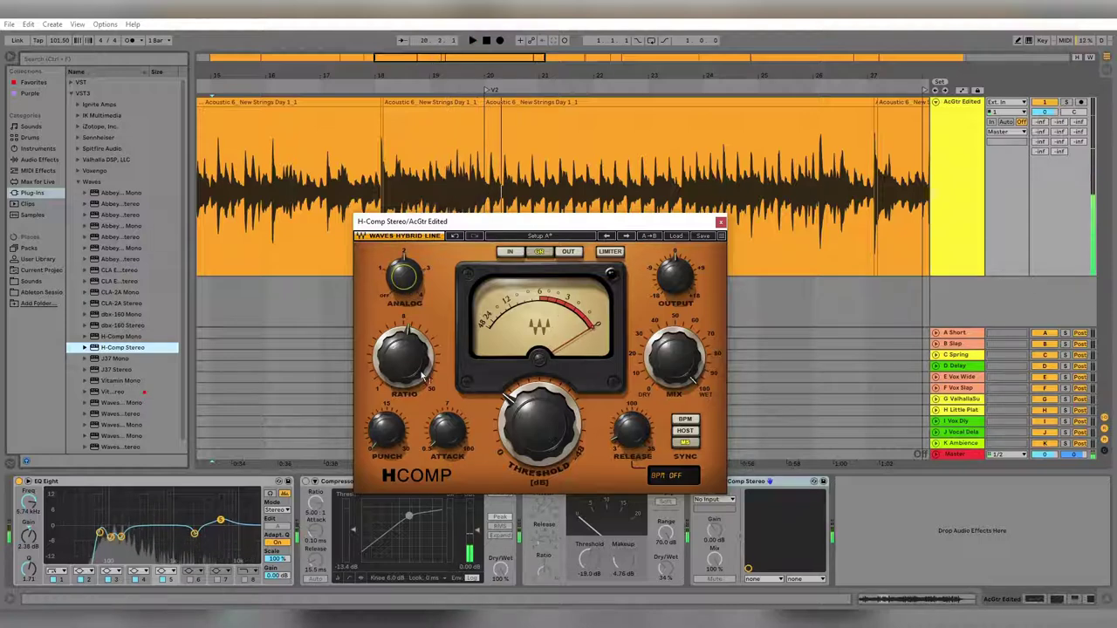
left_click_drag(539, 425, 539, 436)
key("space")
key("space")
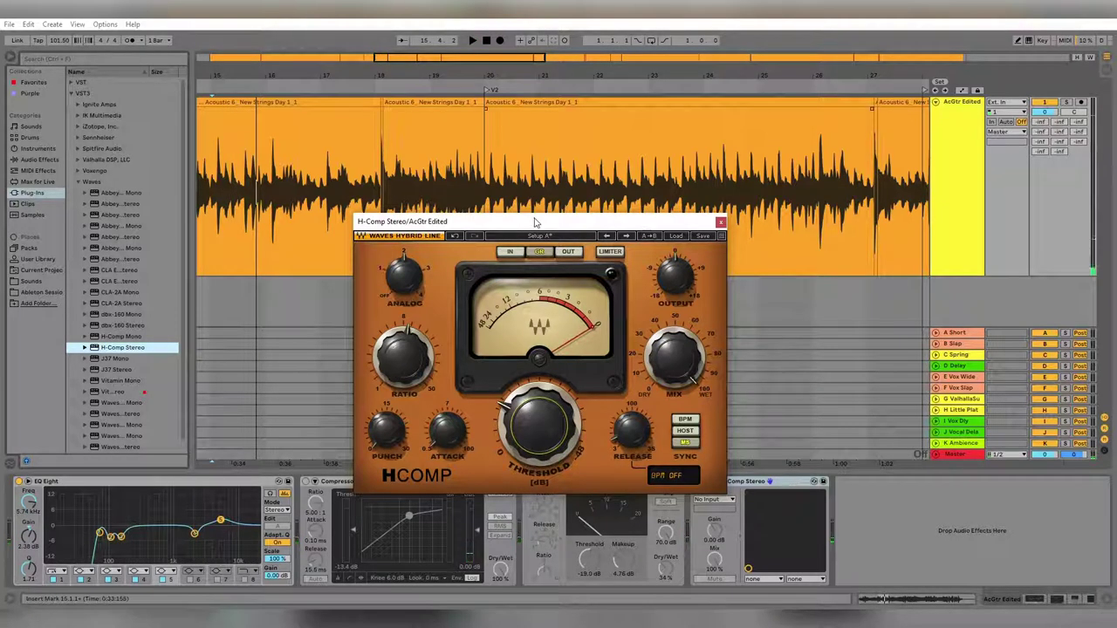
Move the Glue Compressor after H-Comp in the device chain and delete the original Compressor.
left_click_drag(535, 222, 691, 112)
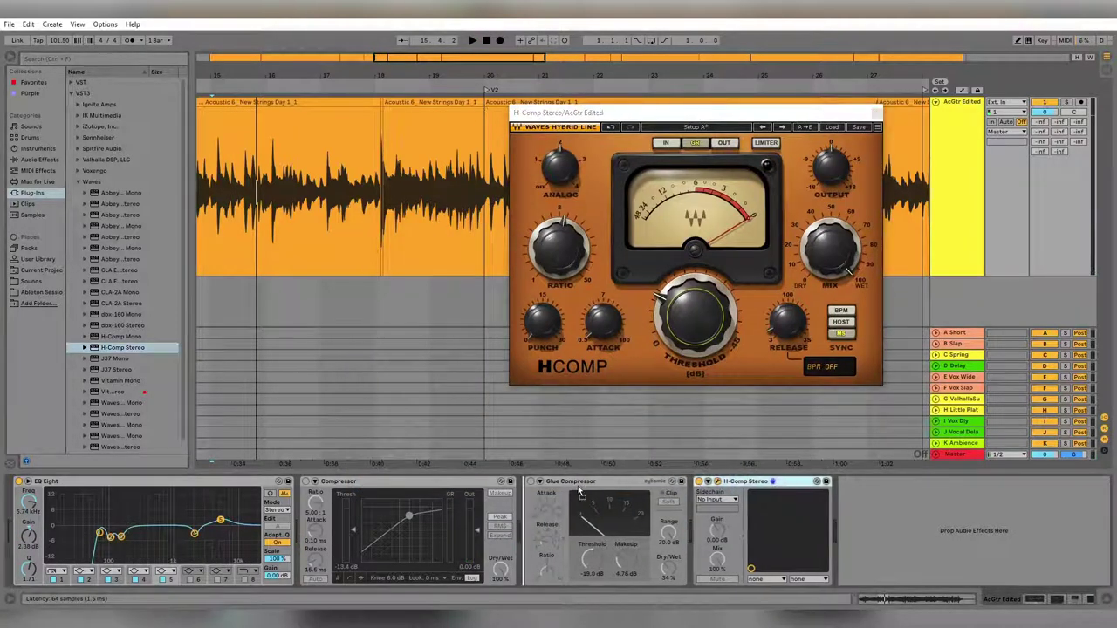
left_click_drag(571, 487, 565, 487)
left_click(399, 489)
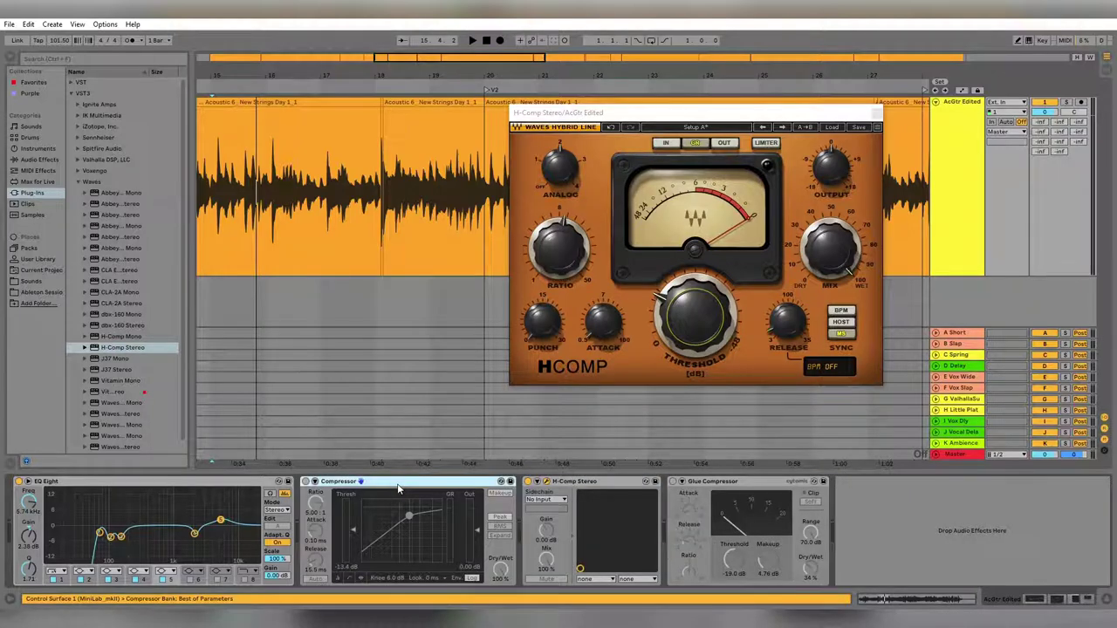
key("Delete")
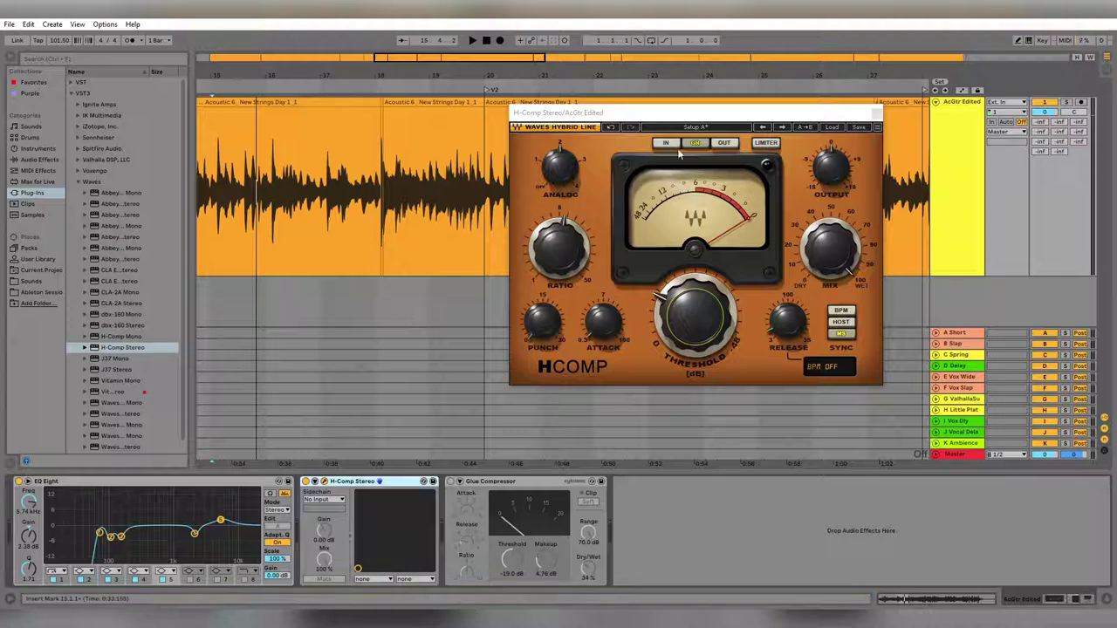
Play the guitar with H-Comp alone, and again with the Glue Compressor enabled at 37% Dry/Wet.
left_click(528, 487)
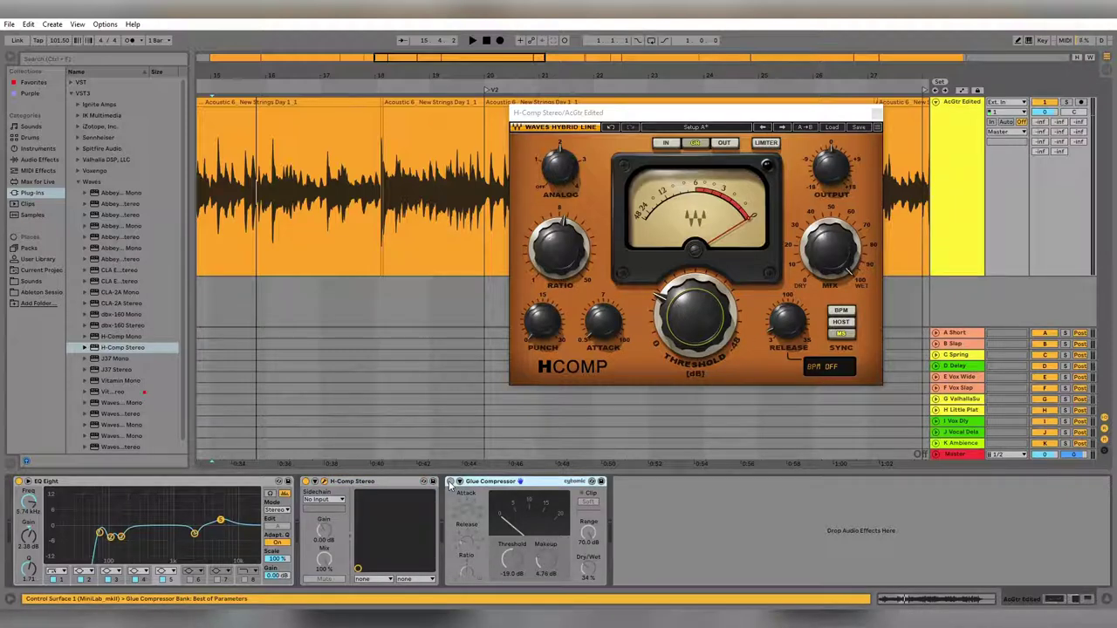
key("space")
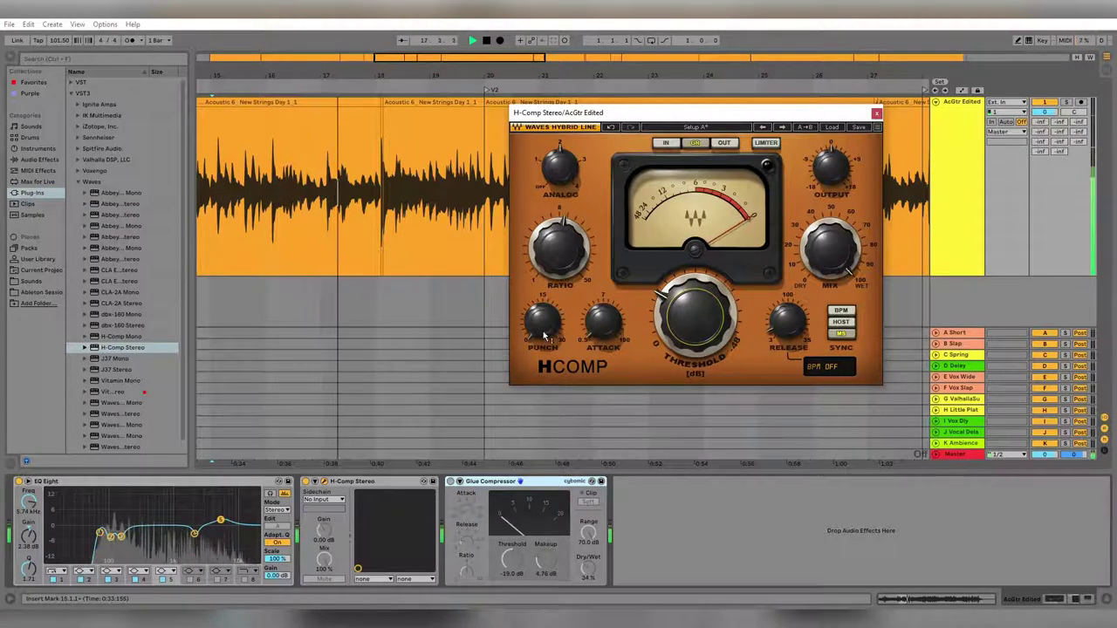
key("space")
left_click(451, 481)
key("space")
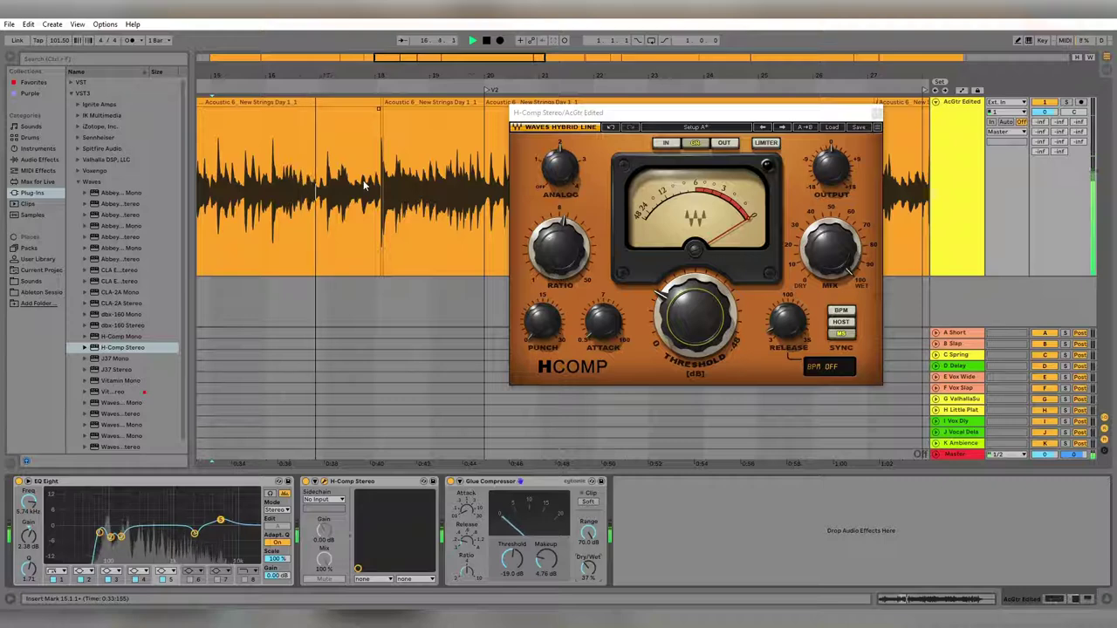
Raise the Glue Compressor's Dry/Wet to 42% during playback, close the H-Comp window and browse the audio effects.
scroll(365, 185, "down", 3)
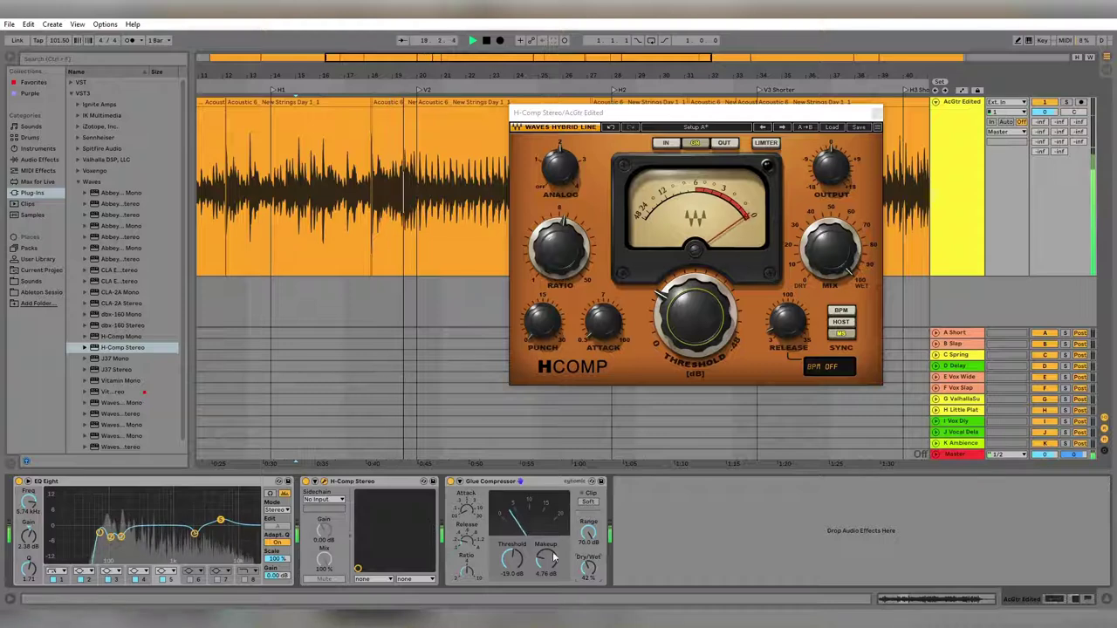
key("space")
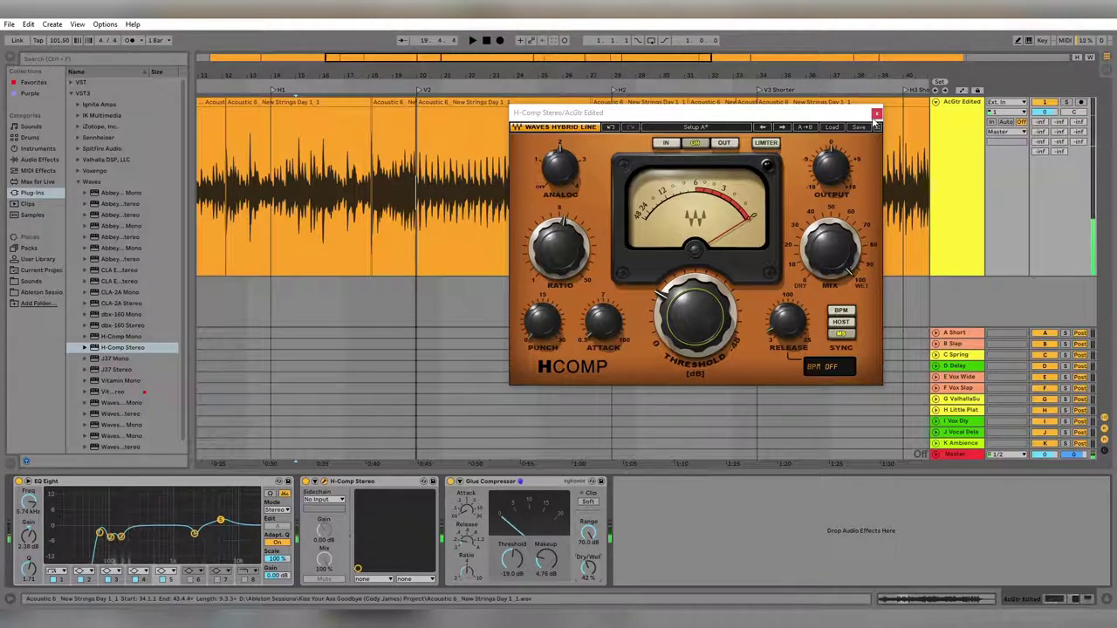
left_click(875, 115)
left_click(40, 160)
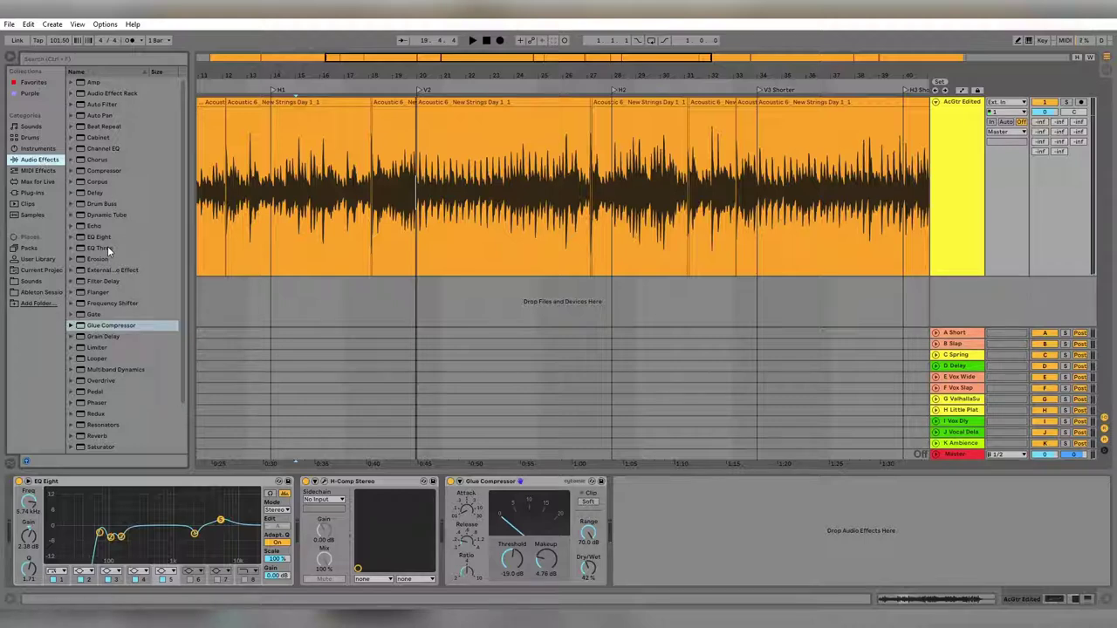
left_click_drag(107, 247, 716, 482)
left_click(666, 484)
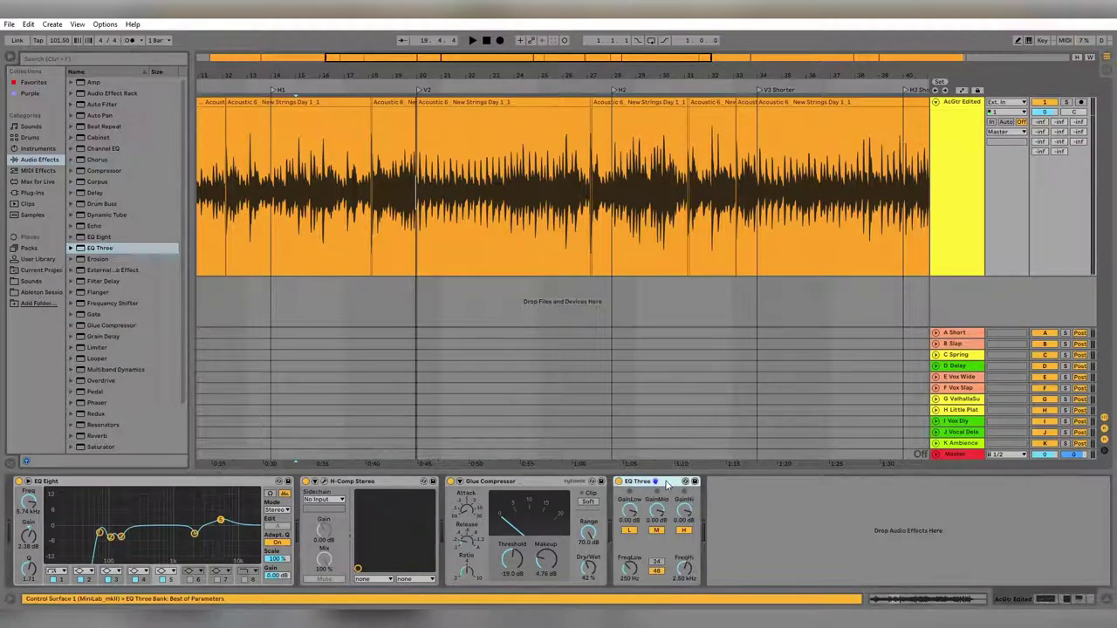
key("Delete")
Add an EQ Eight after the Glue Compressor and cut its two lowest bands during playback, with band 2 at about 156 Hz and -2.85 dB.
left_click_drag(99, 236, 880, 575)
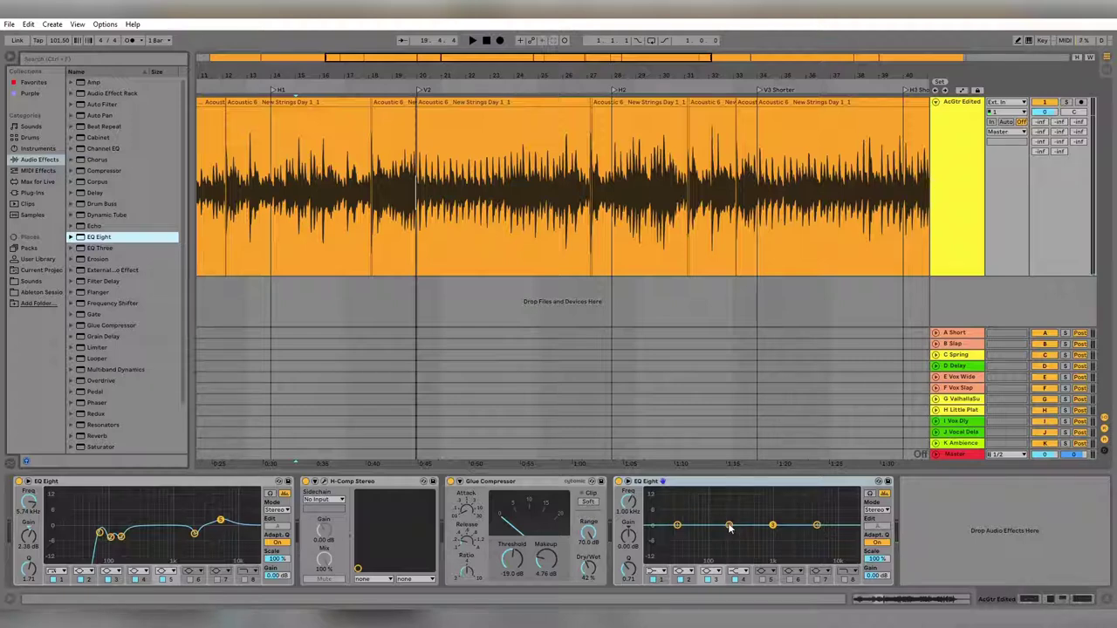
key("space")
left_click_drag(729, 526, 722, 531)
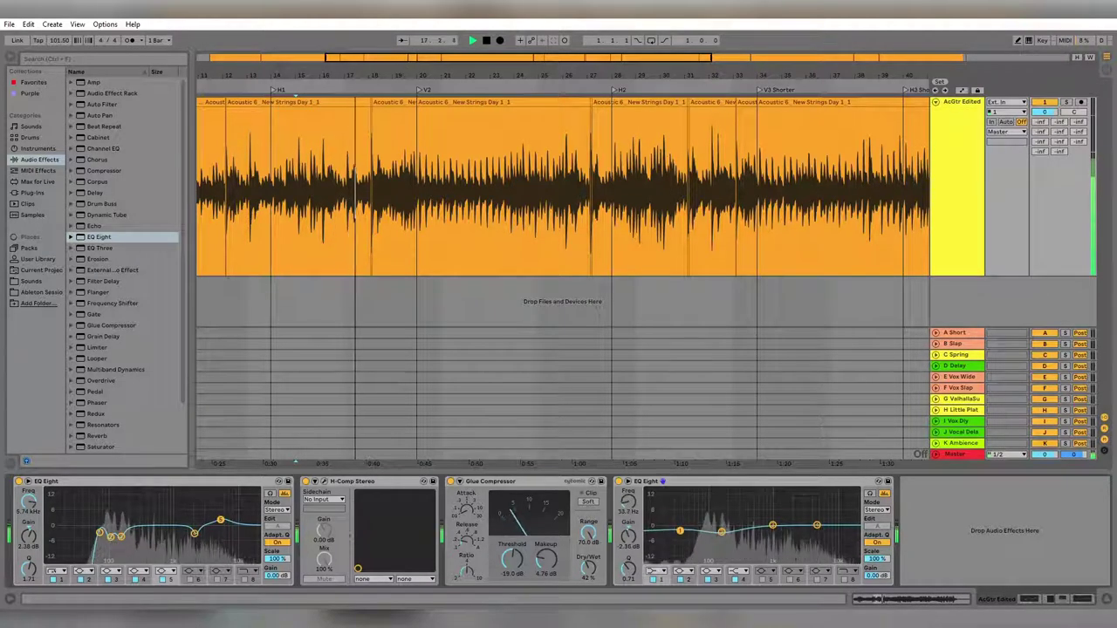
mouse_move(696, 535)
left_mouse_down()
mouse_move(721, 533)
mouse_move(696, 533)
left_mouse_up()
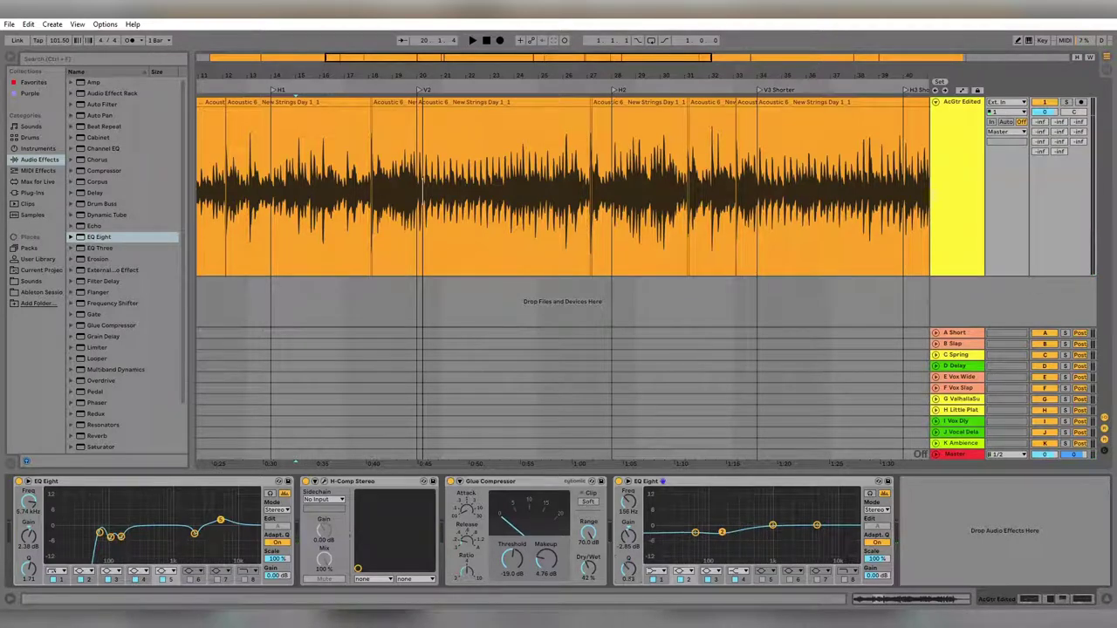
Audition the guitar through both compressors and the added EQ Eight, and stop playback.
key("space")
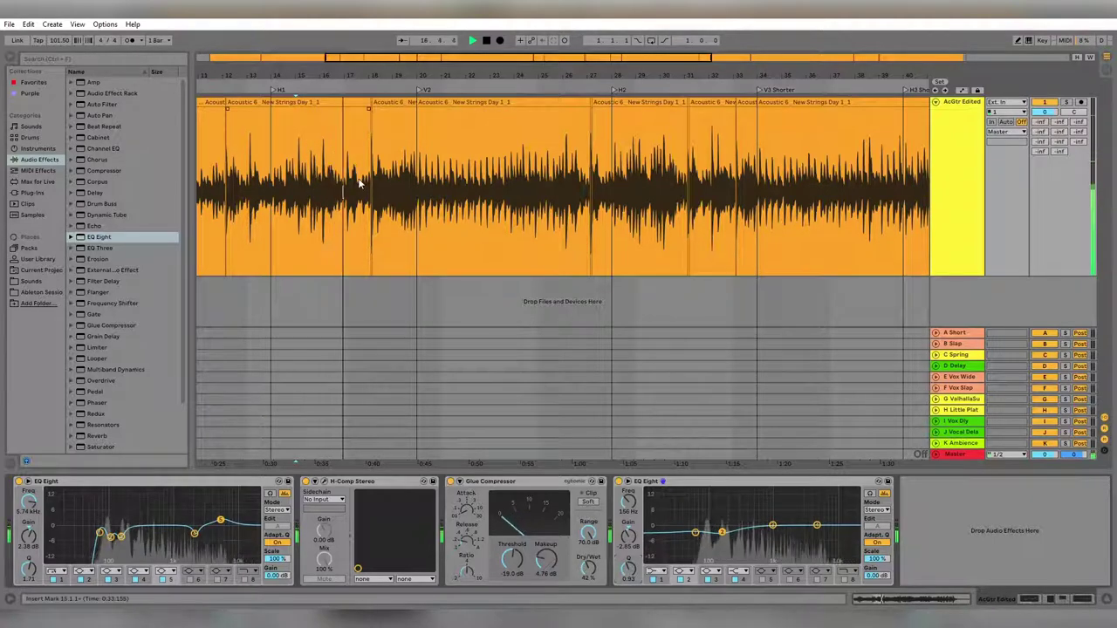
key("space")
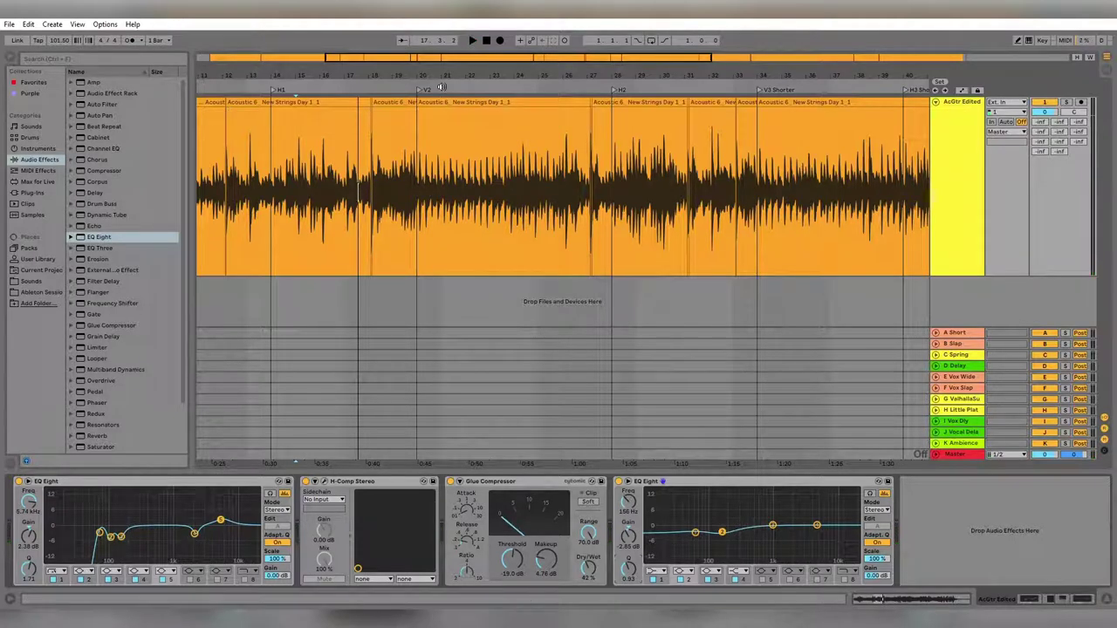
key("w")
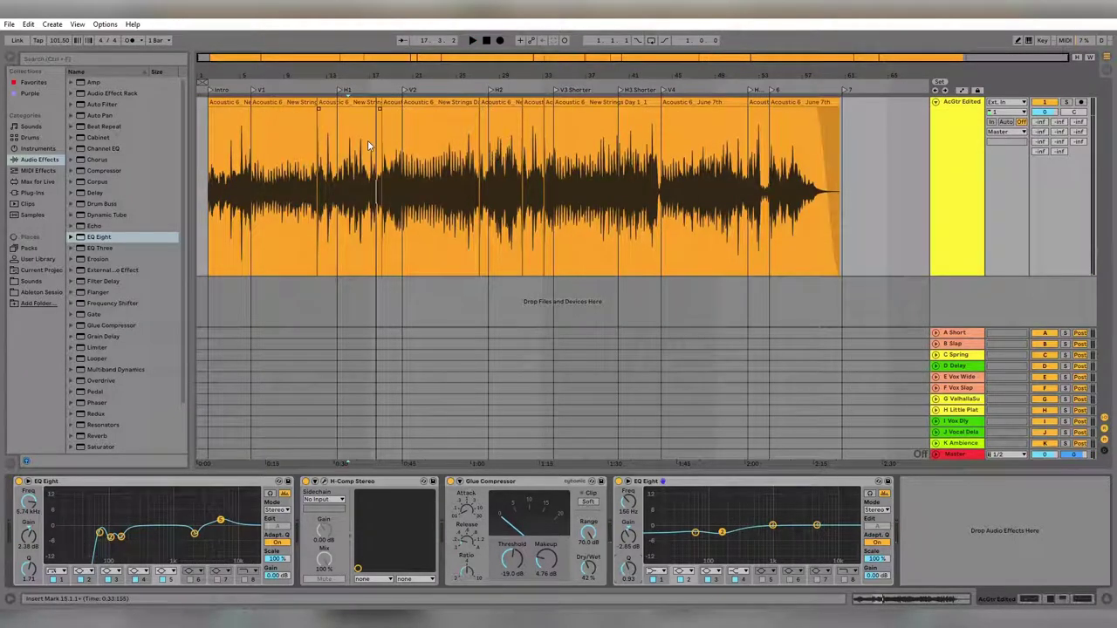